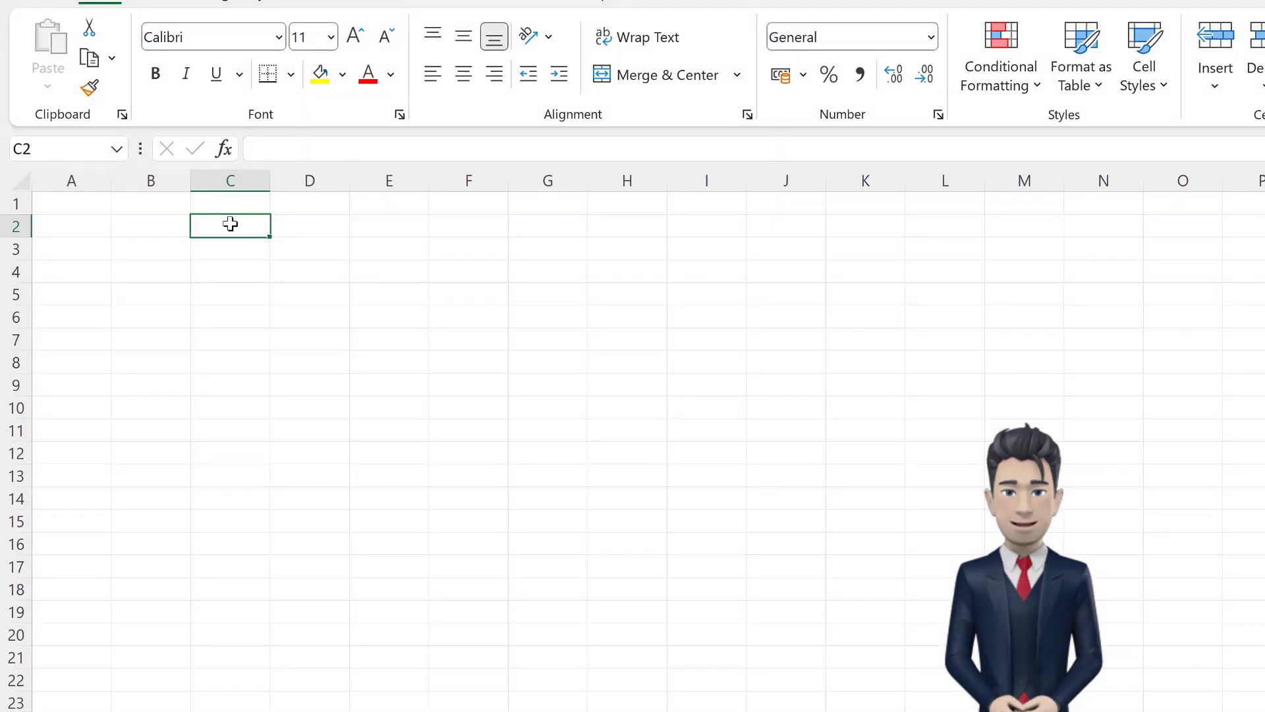
Merge C2:E2 into a Monthly Business Income title and paste the company budget and actual data below it.
drag(256, 225, 378, 227)
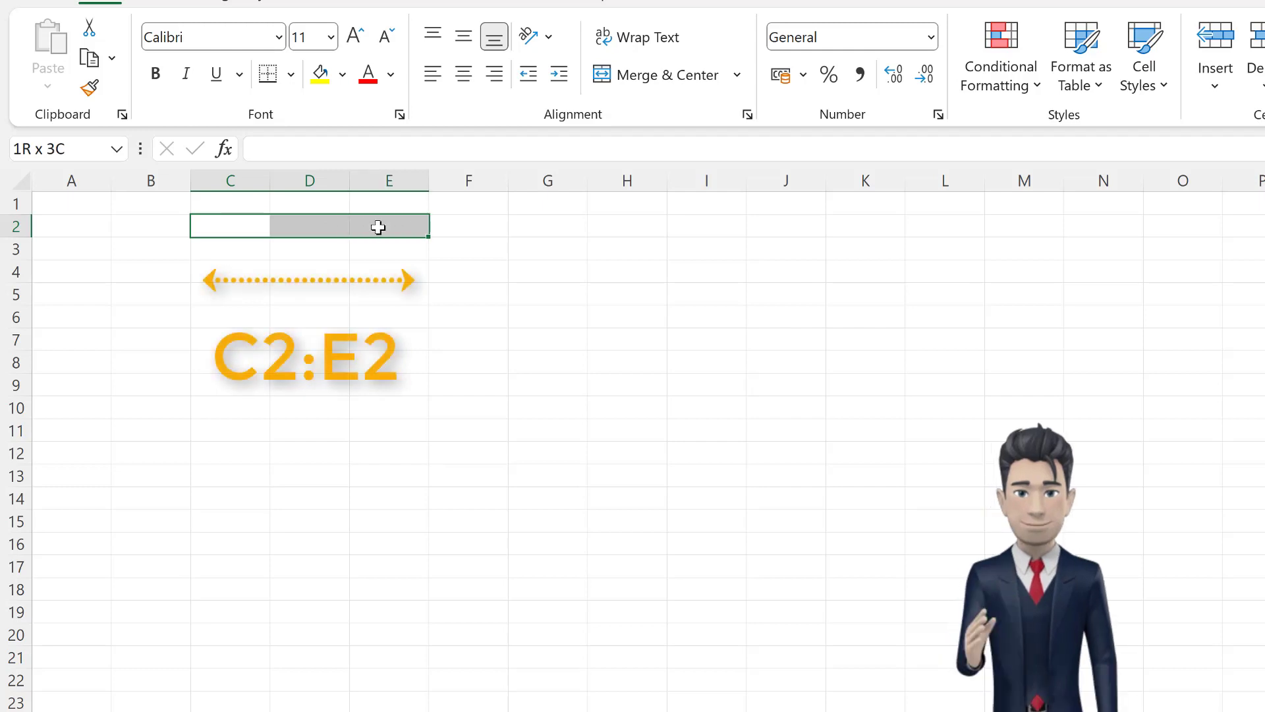
click(708, 79)
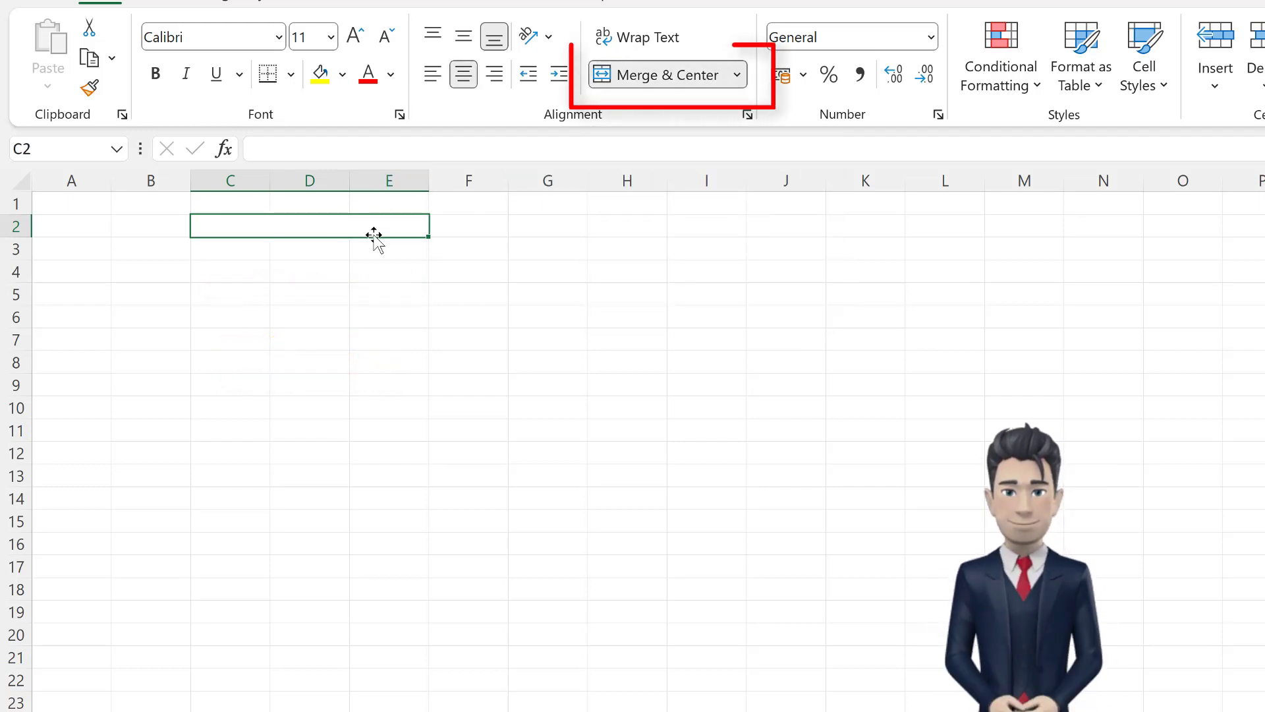
text(Monthly Busin)
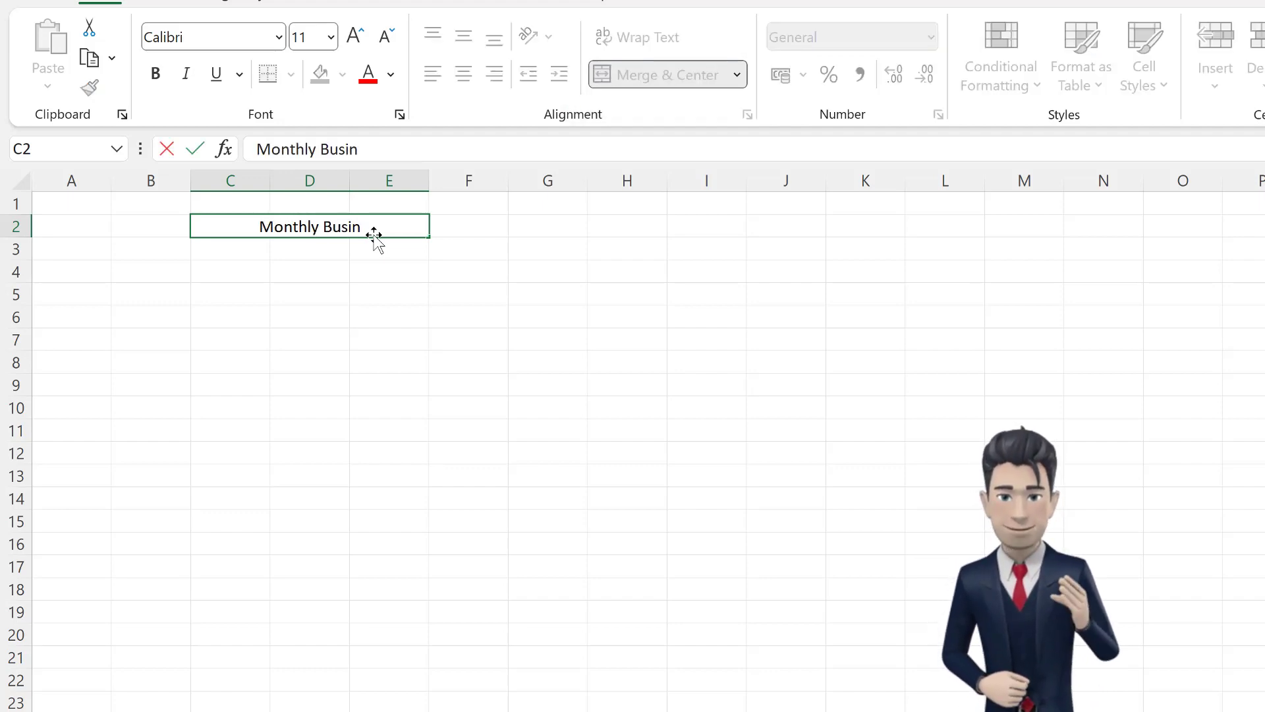
text( In)
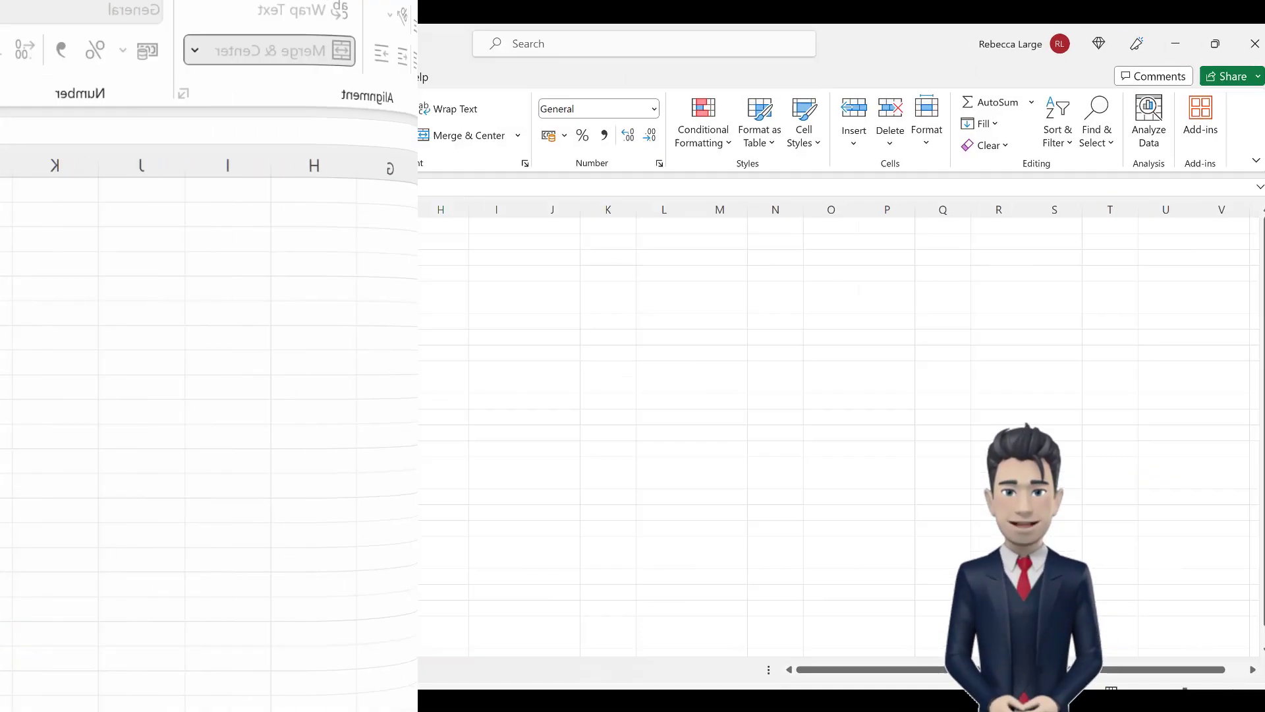
text(come)
key(Return)
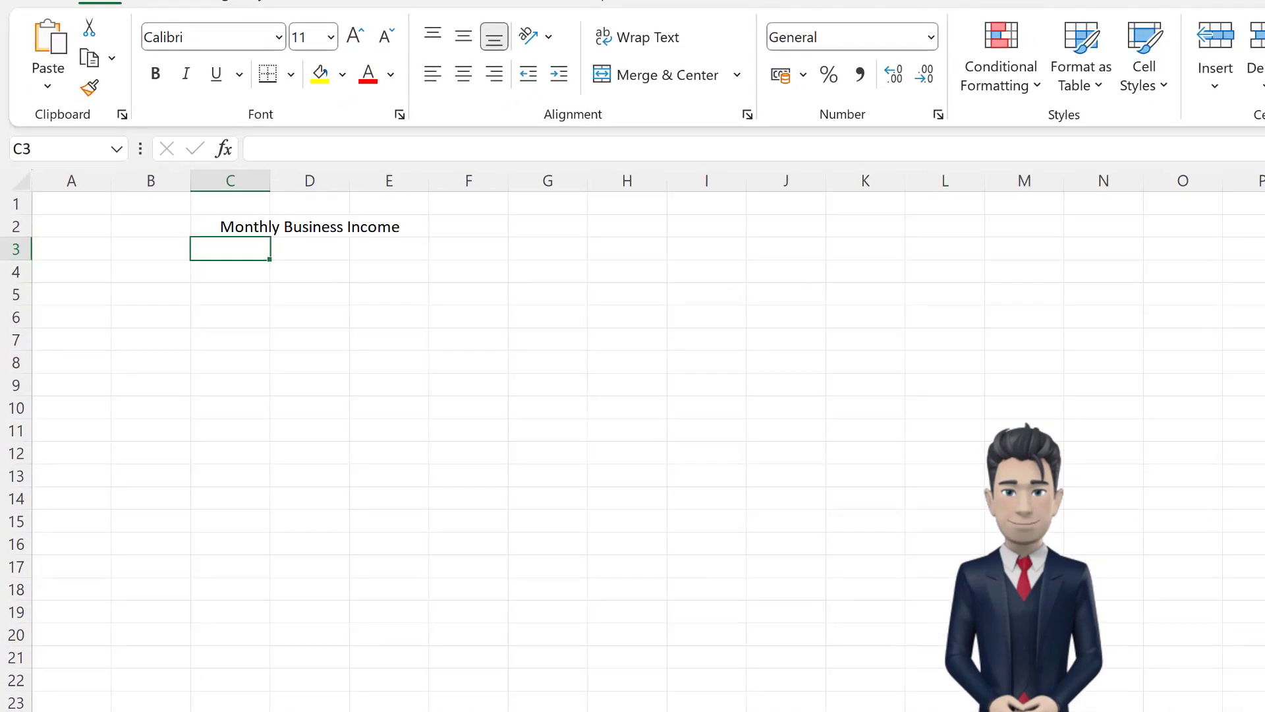
text(Budget	Actual ABC Ltd	750	630 Def Ltd	1,240	850 GHI Ltd	6,350	4,525 JKL Ltd	4,570	3,680 LMN Ltd	2,360	2,010 PQR Ltd	6,000	4,500)
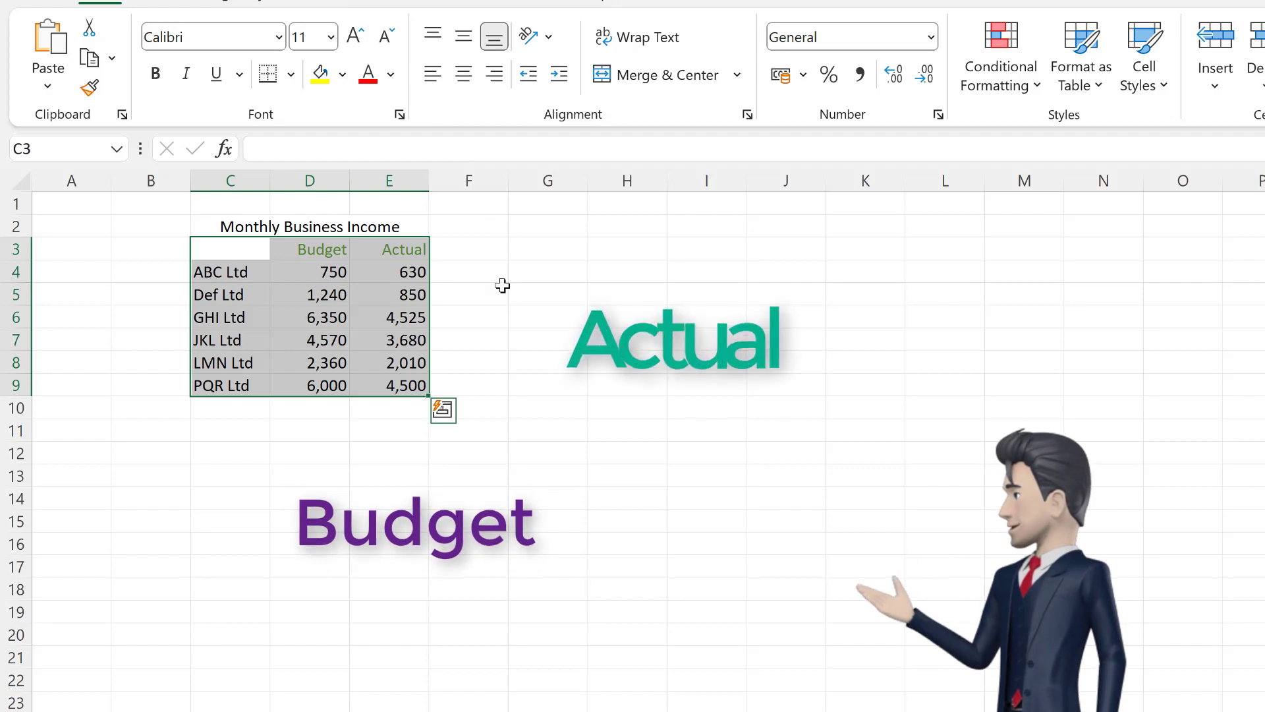
click(495, 255)
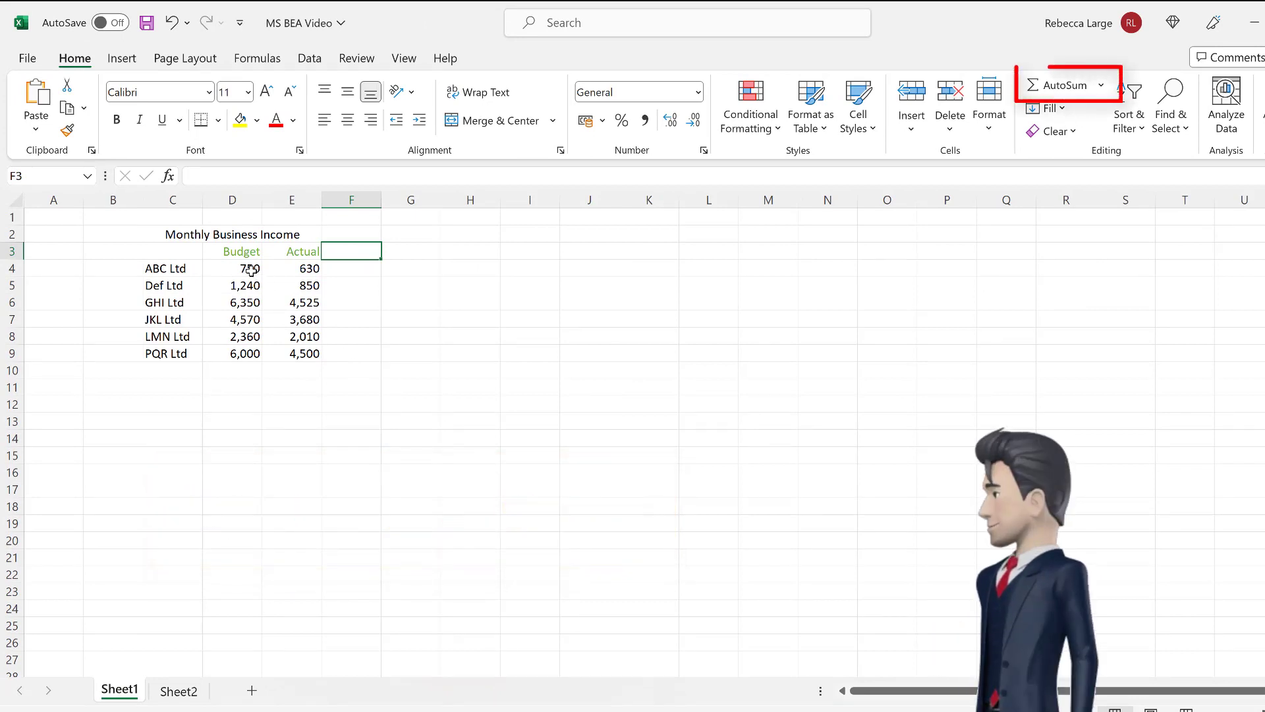
AutoSum the Budget and Actual columns into row 12, giving totals 21,270 and 16,195.
drag(245, 383, 245, 405)
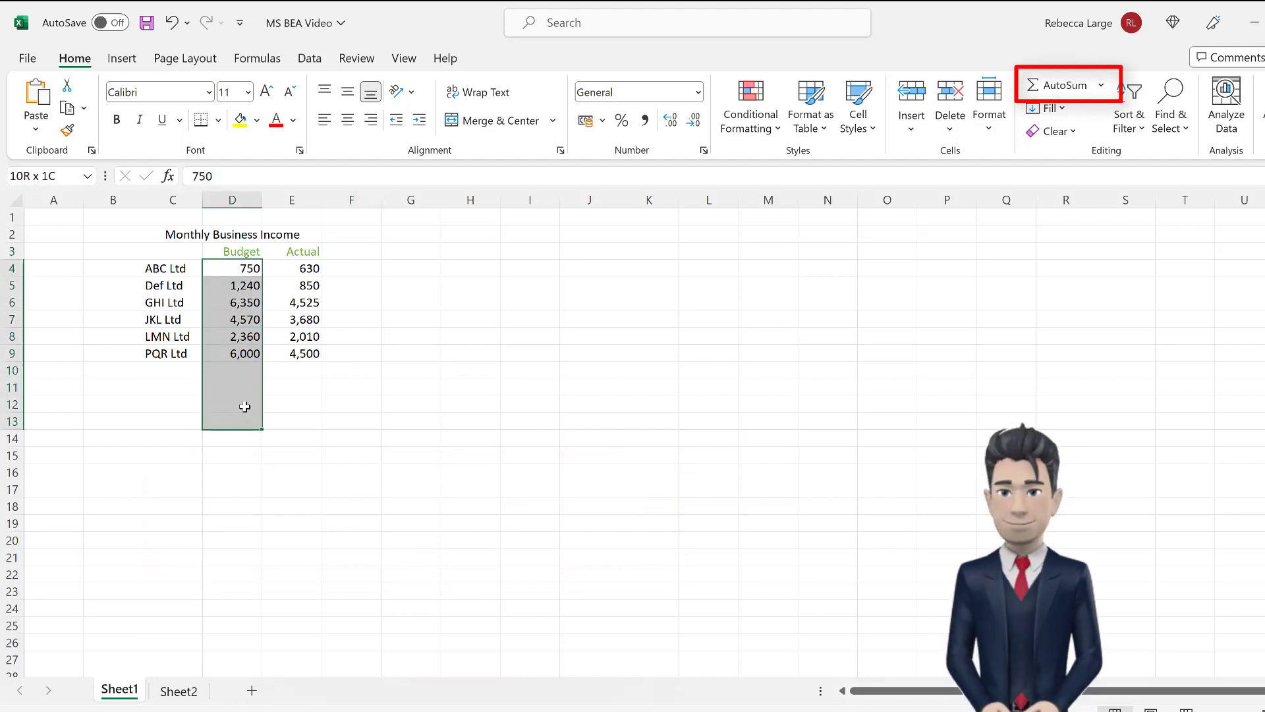
click(1048, 88)
drag(311, 268, 303, 401)
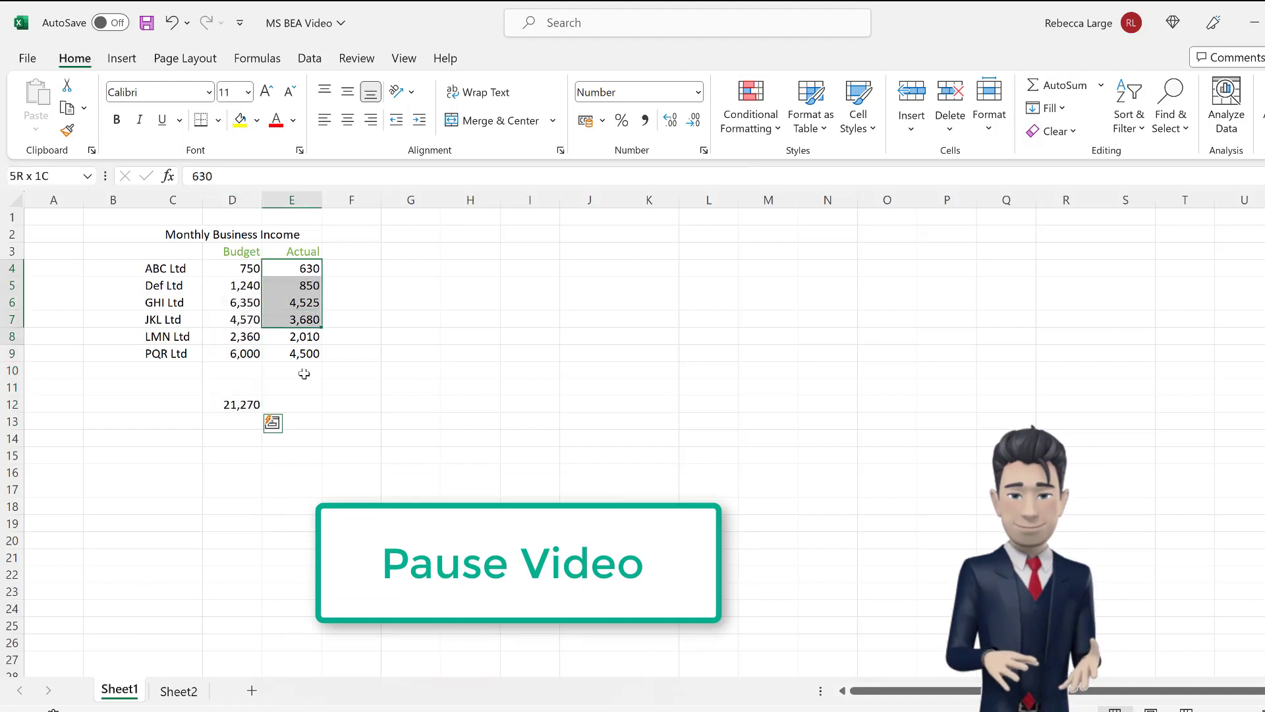
click(1048, 88)
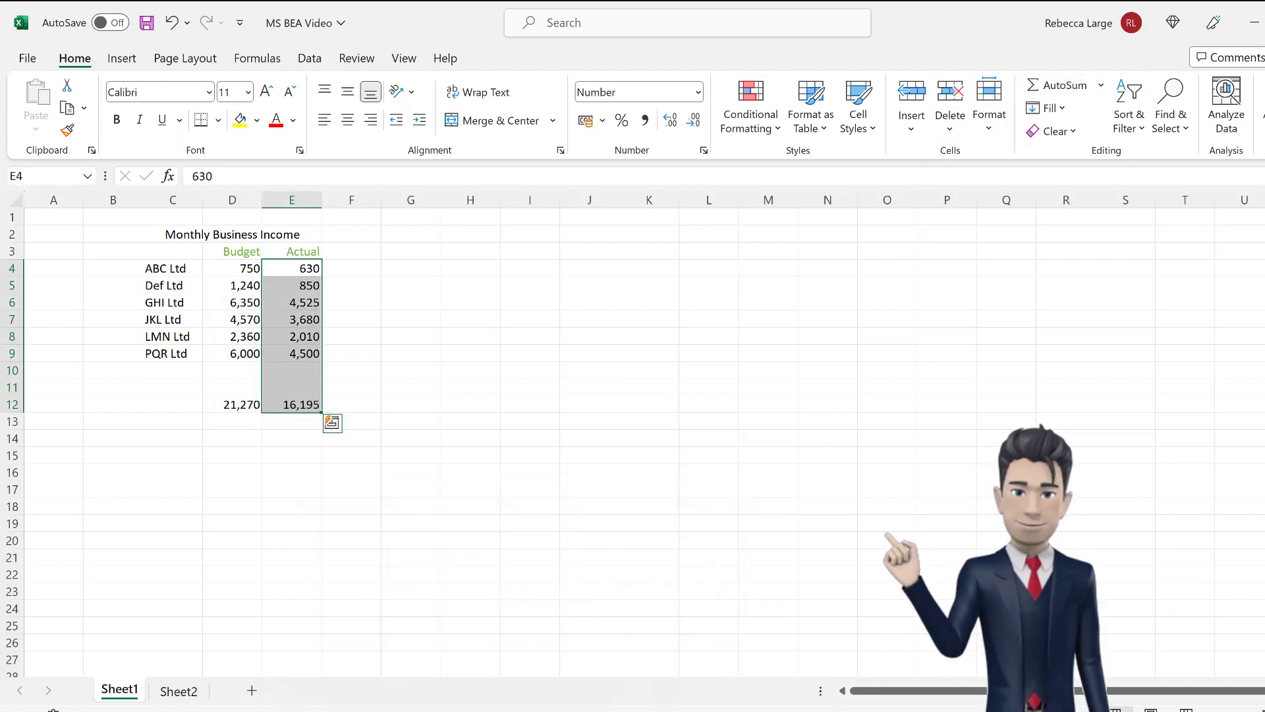
click(336, 484)
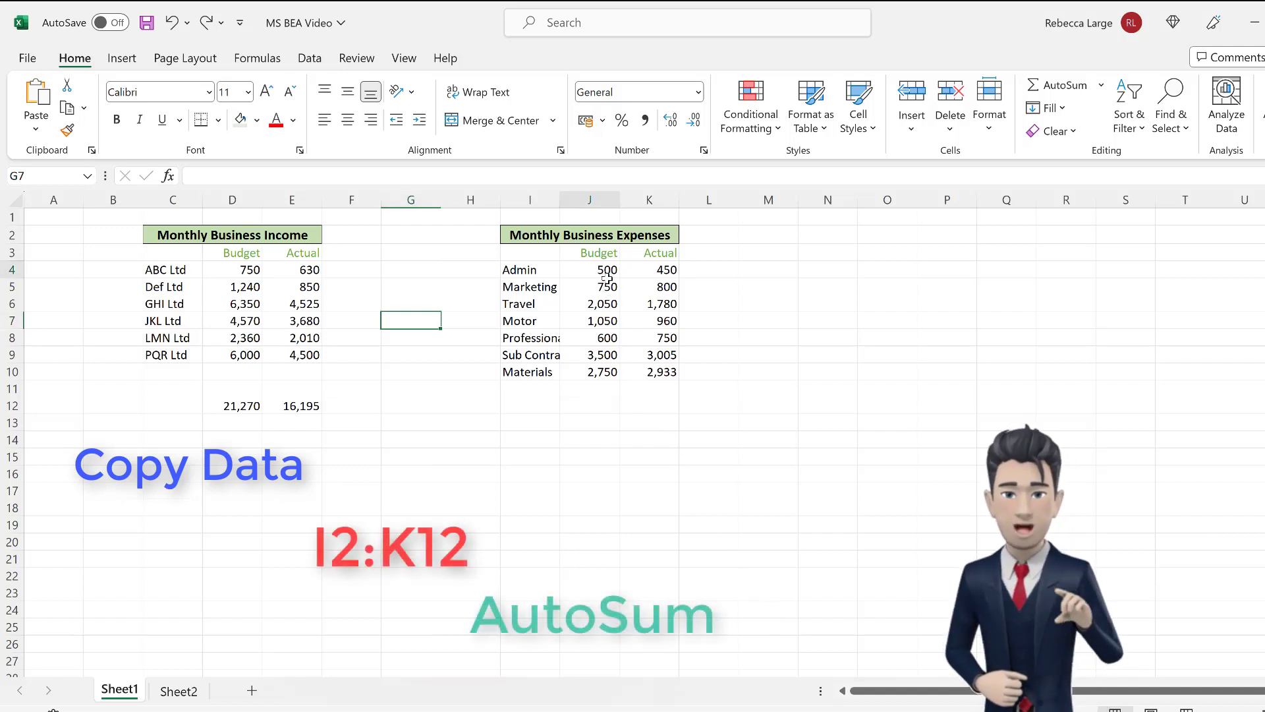
Total the expenses Budget and Actual columns in row 12 (11200 and 10678).
drag(607, 269, 607, 371)
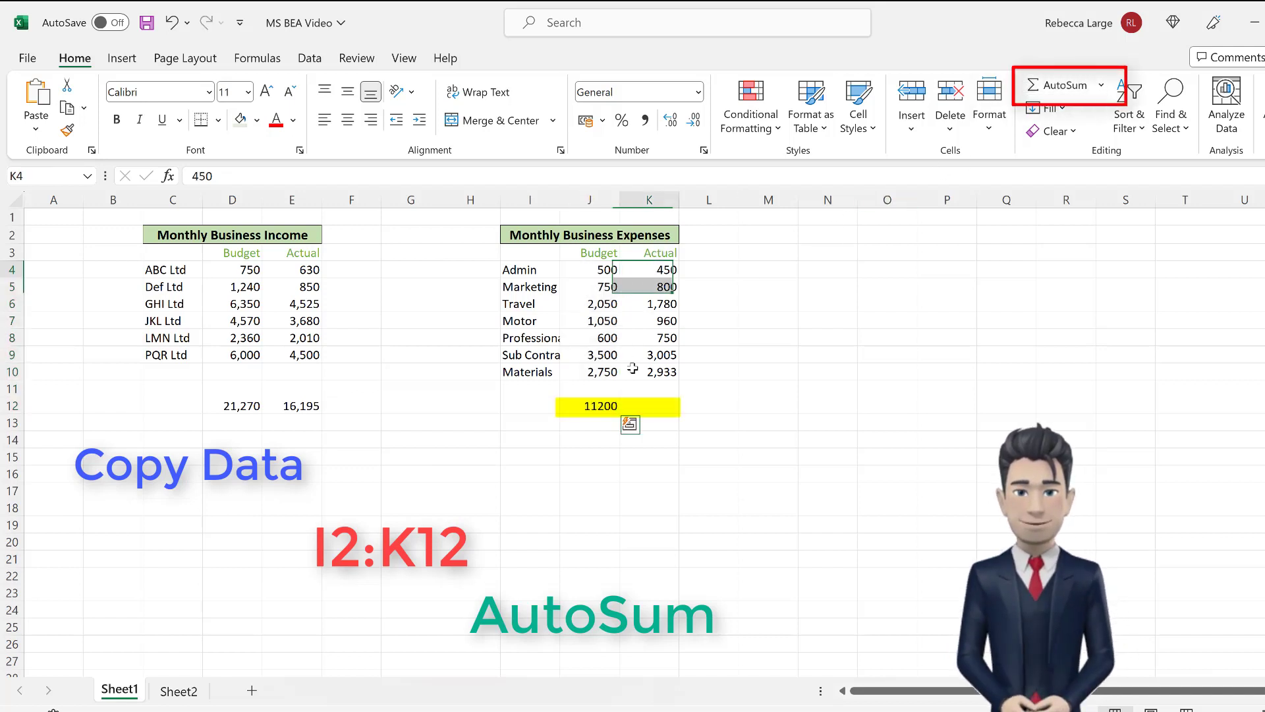
drag(651, 266, 649, 406)
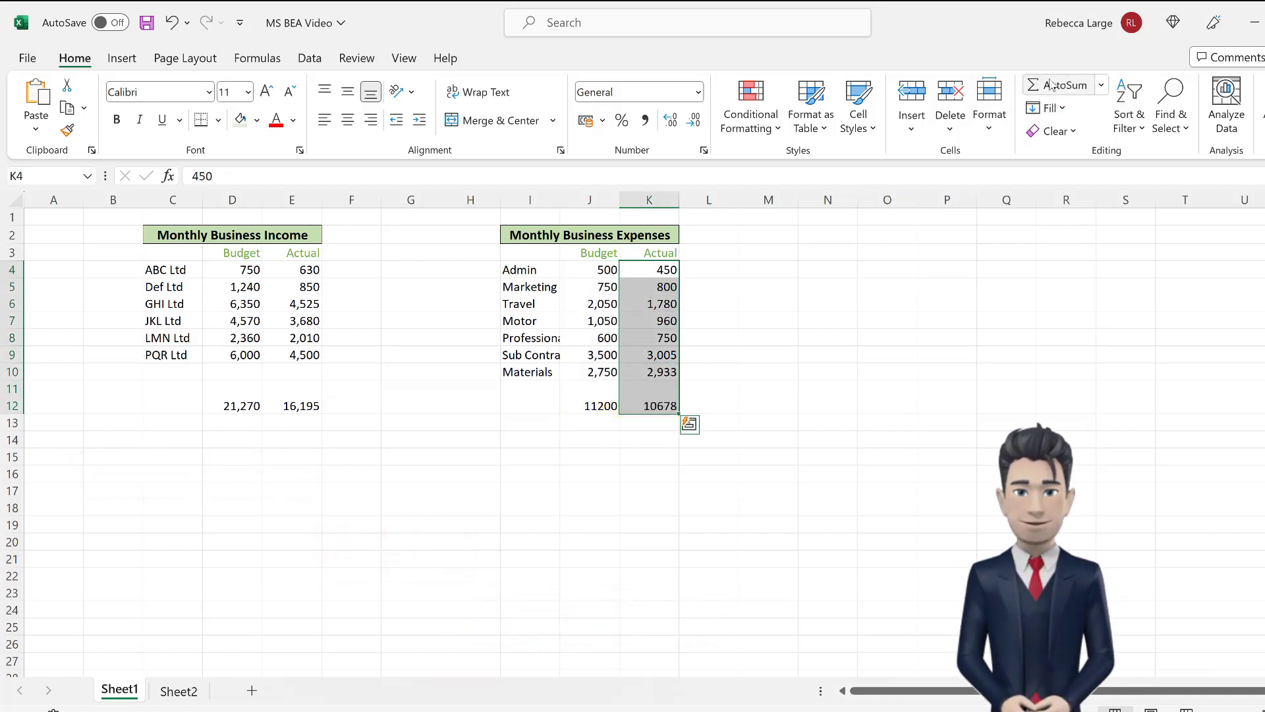
click(189, 59)
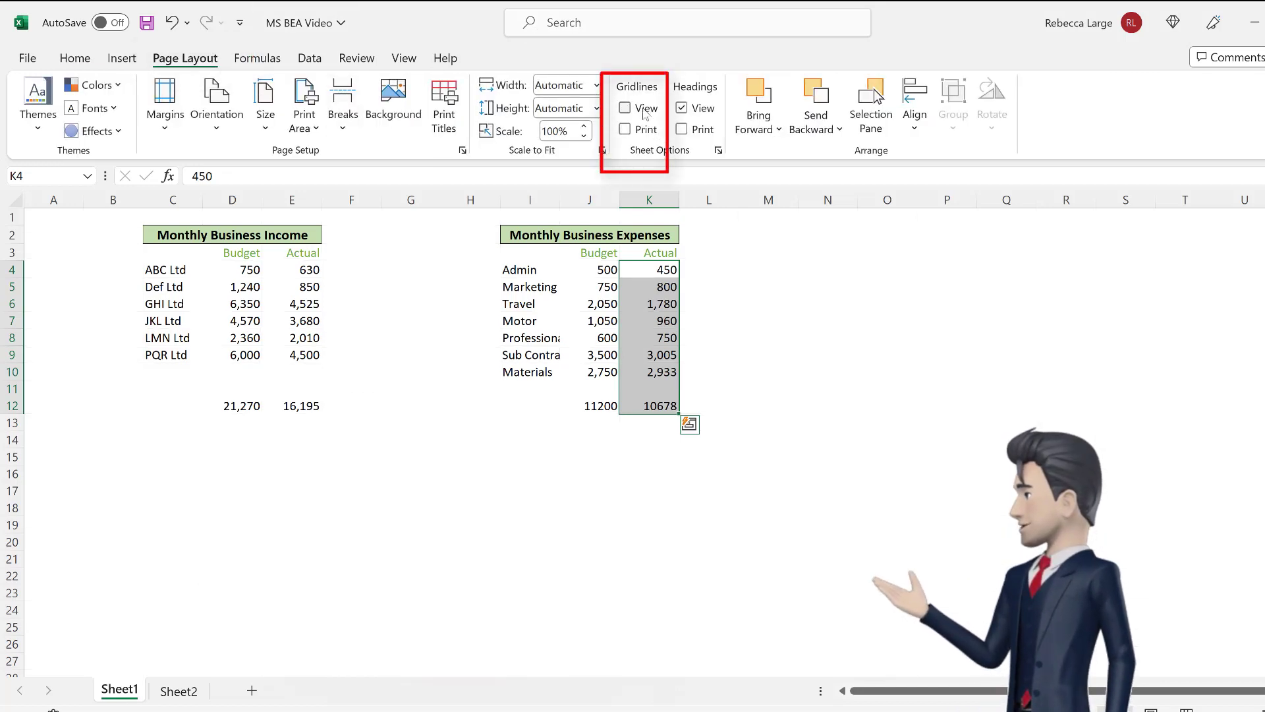
Make the income totals D12:E12 and expense totals J12:K12 bold with a light green fill.
click(749, 394)
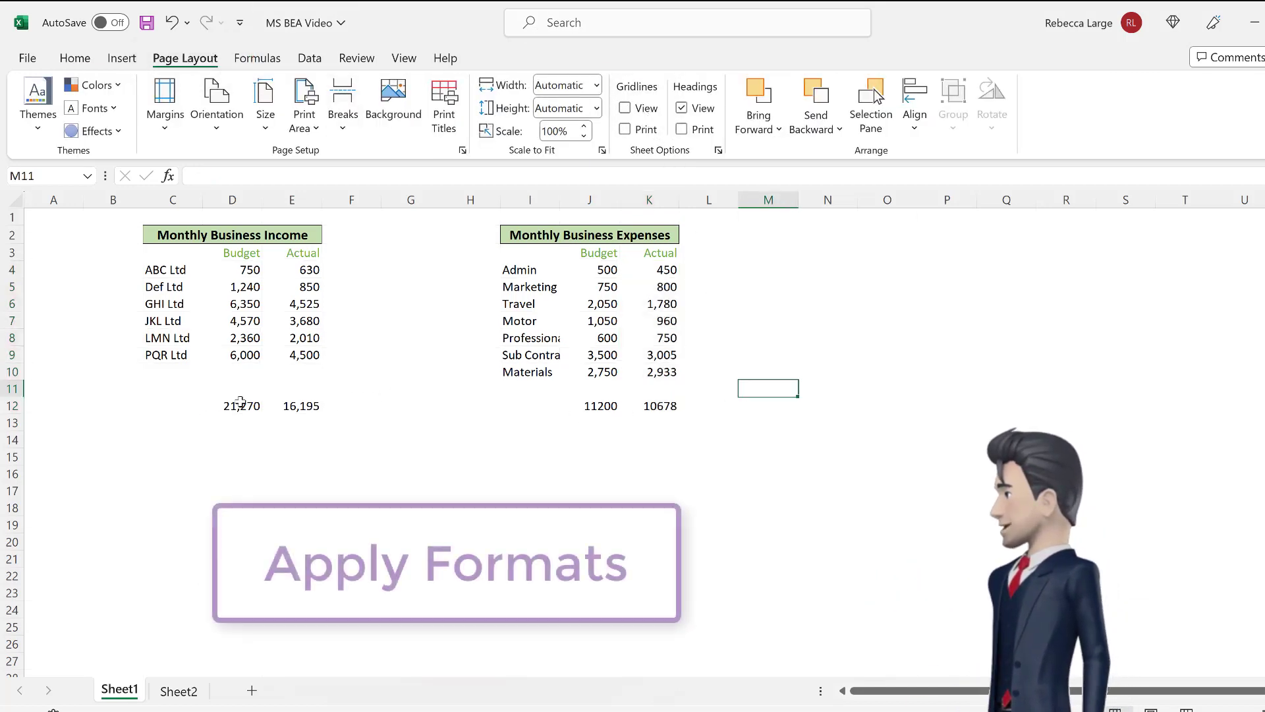
drag(242, 405, 292, 402)
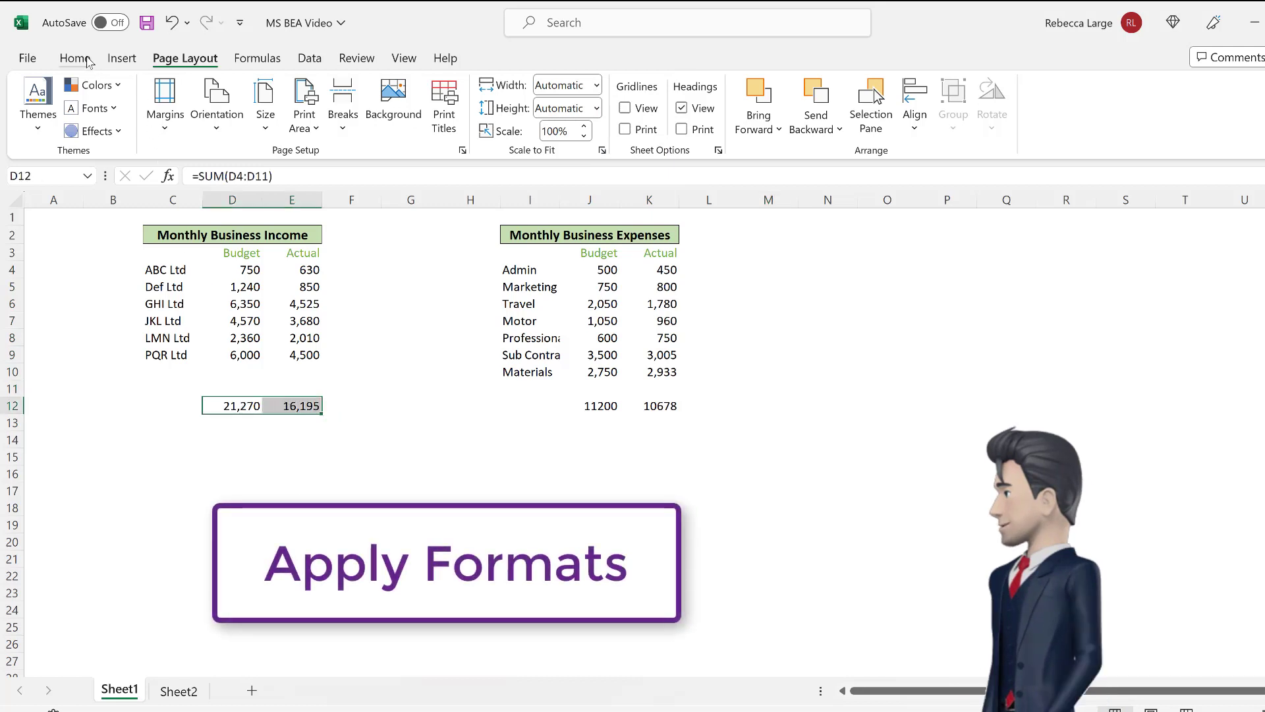
click(75, 59)
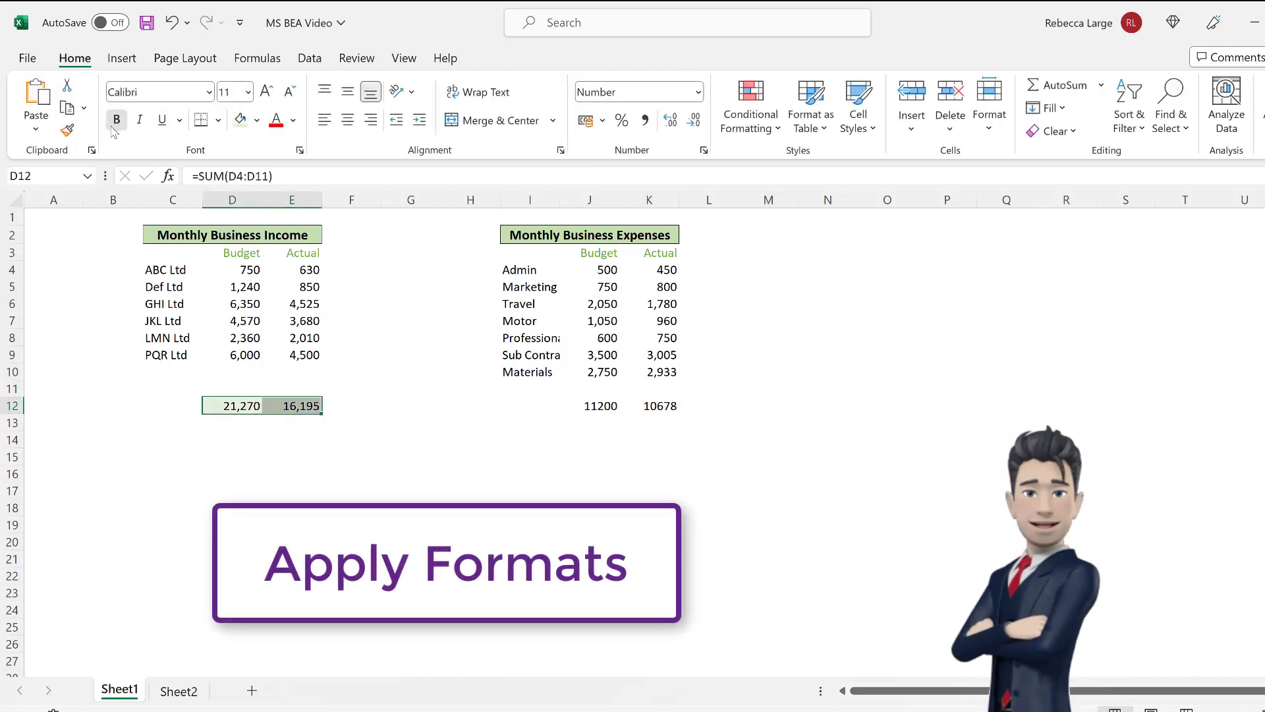
drag(612, 407, 667, 406)
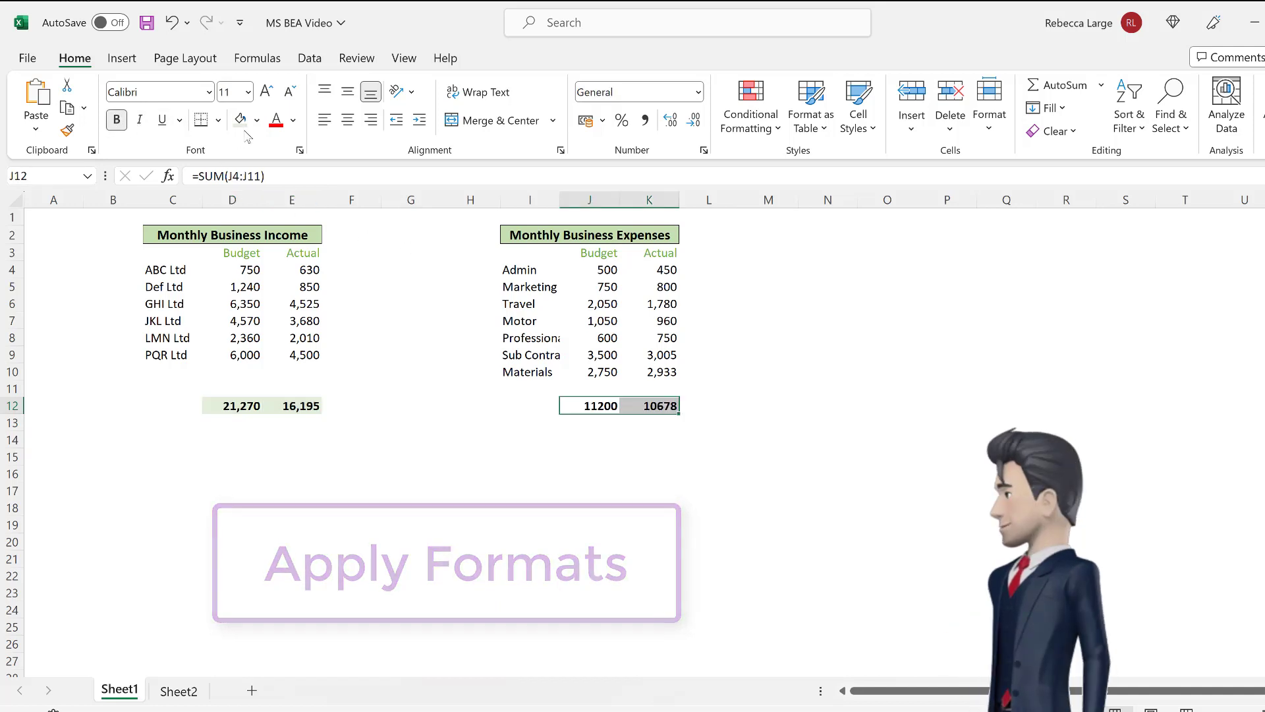
click(117, 121)
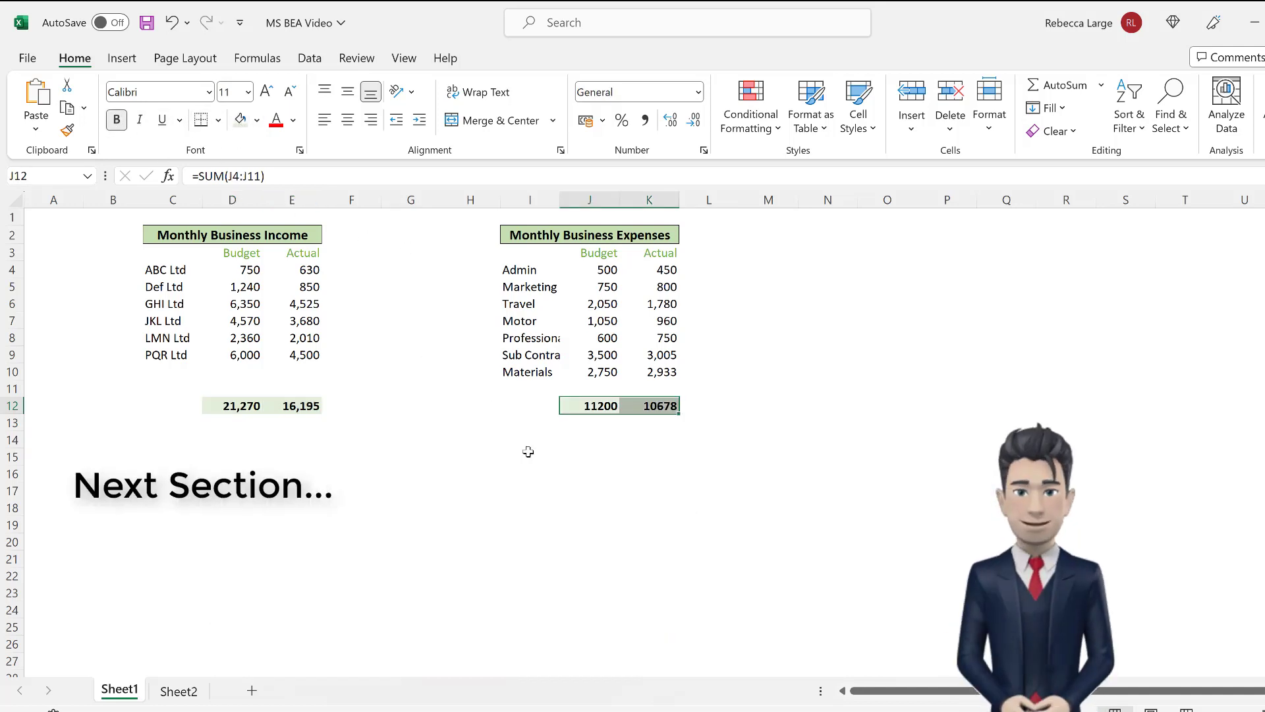
click(808, 425)
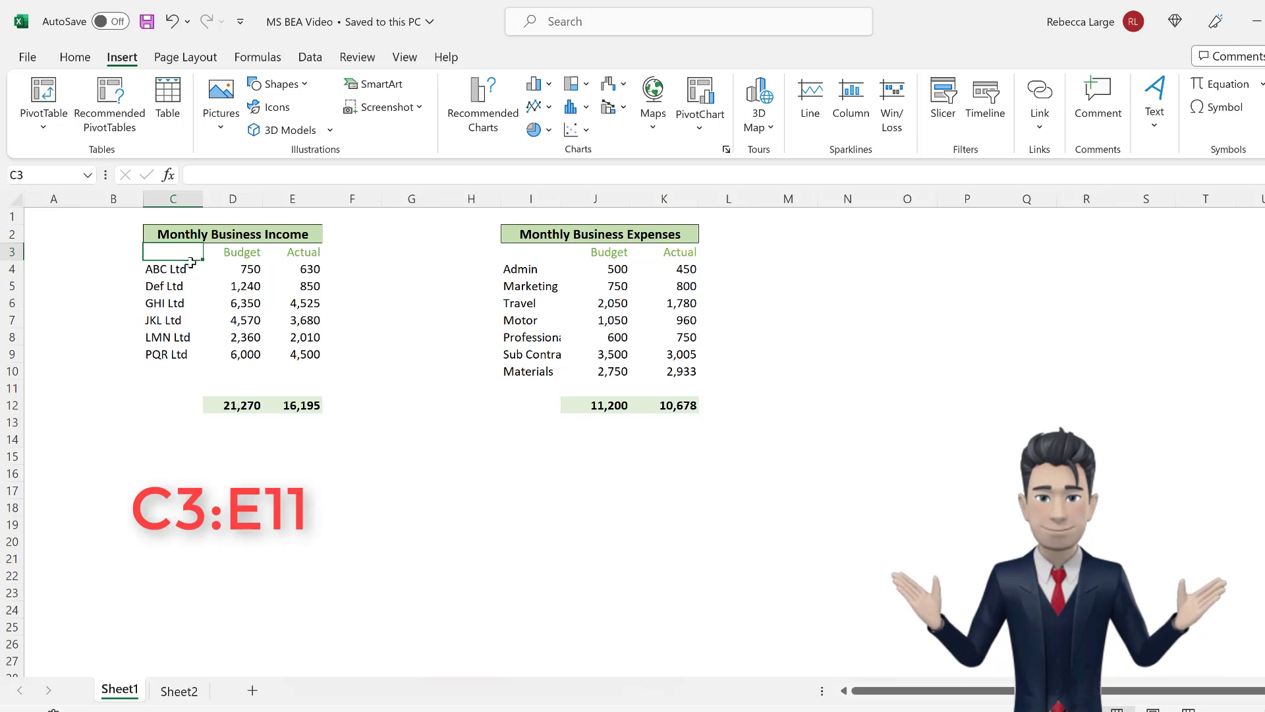
Insert a recommended Clustered Bar chart of the income table's company Budget and Actual figures.
mouse_move(202, 265)
mouse_down()
mouse_move(329, 391)
mouse_move(300, 382)
mouse_up()
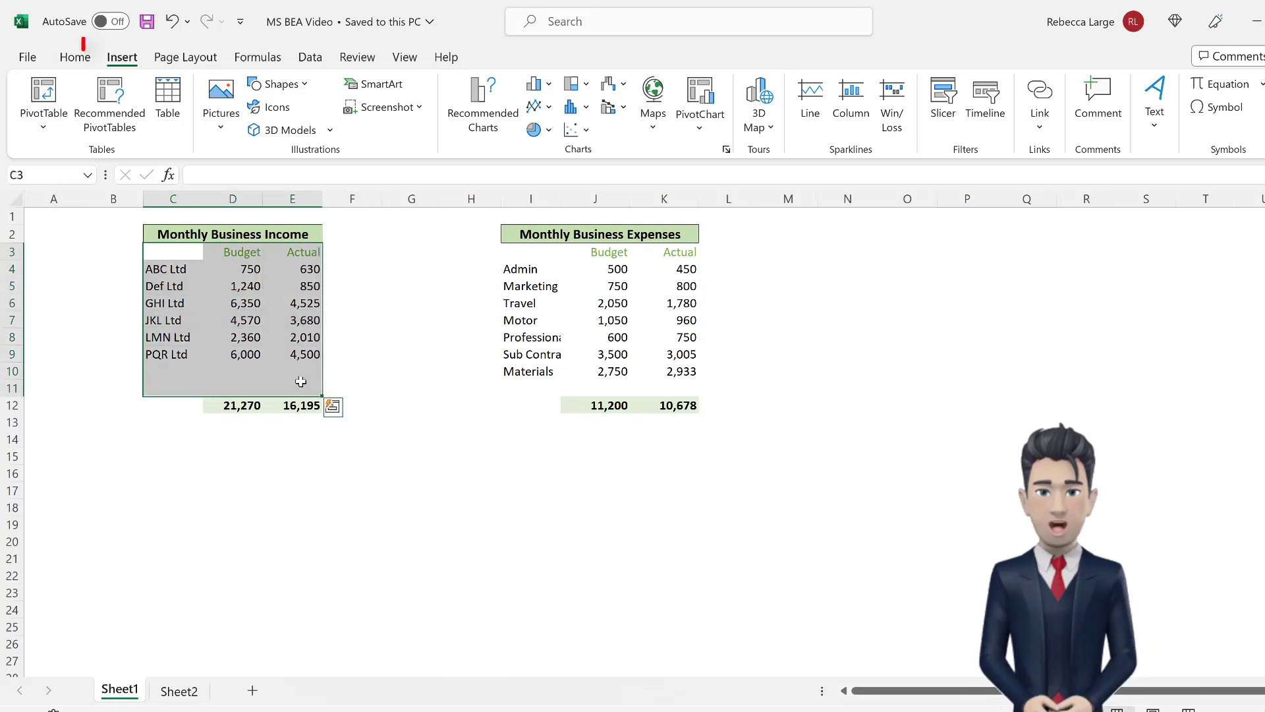
click(479, 119)
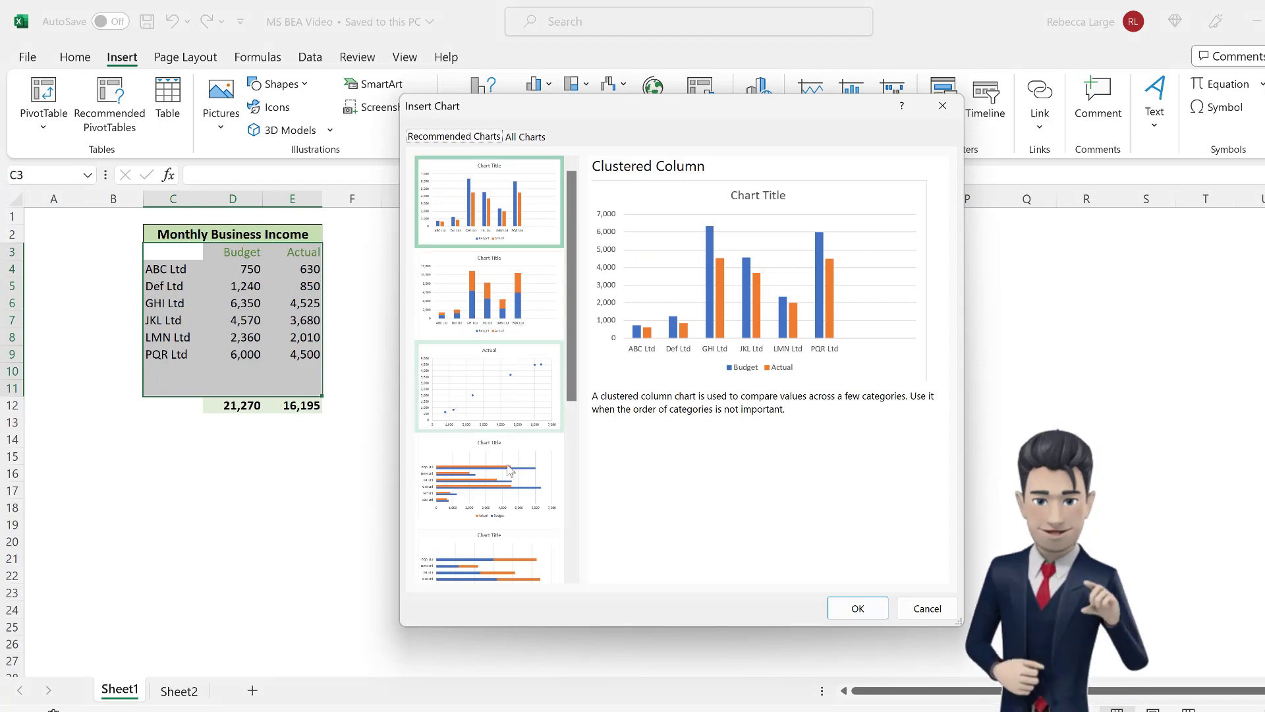
click(507, 486)
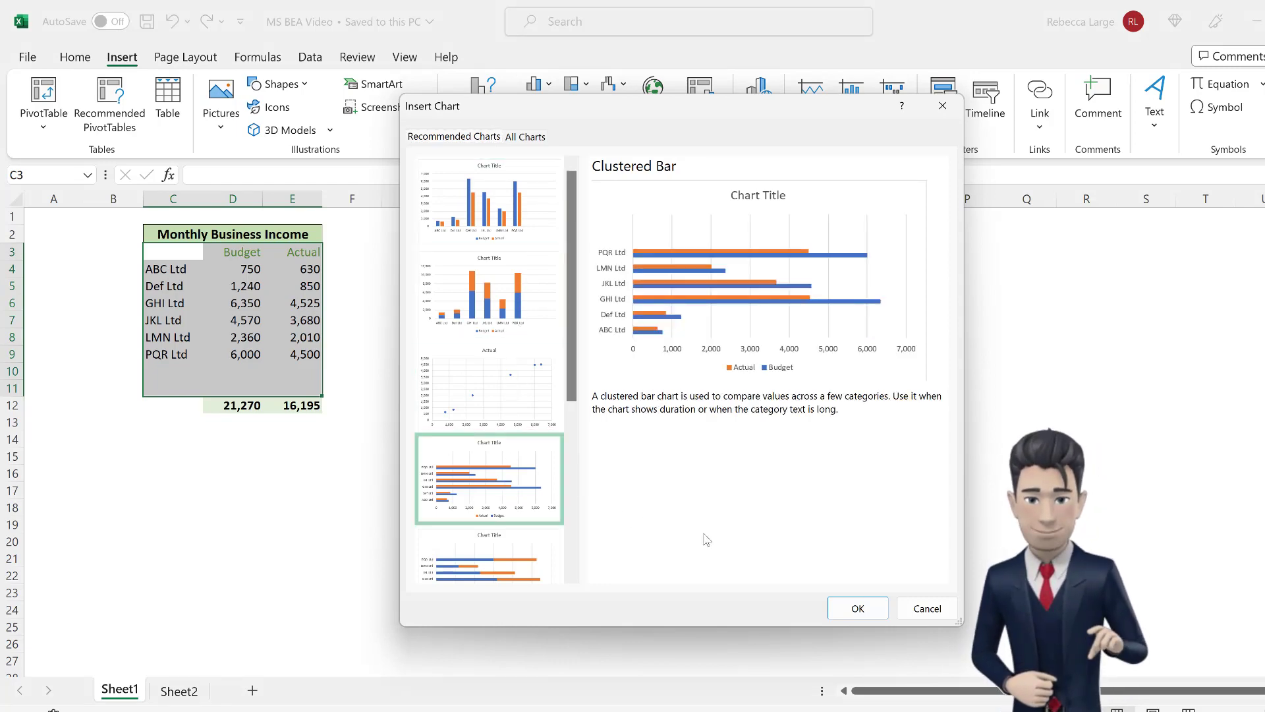
click(858, 608)
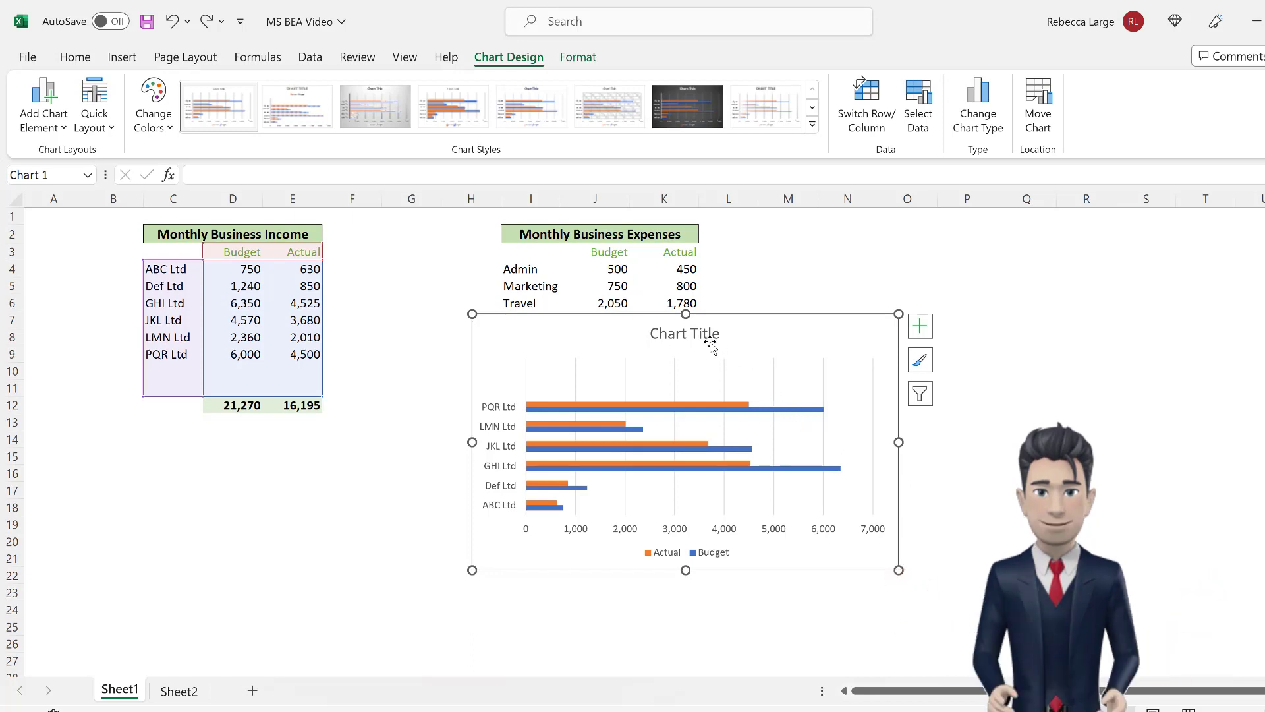
Retitle the income chart 'Business Income' and colour the title text green.
triple_click(676, 335)
text(Business)
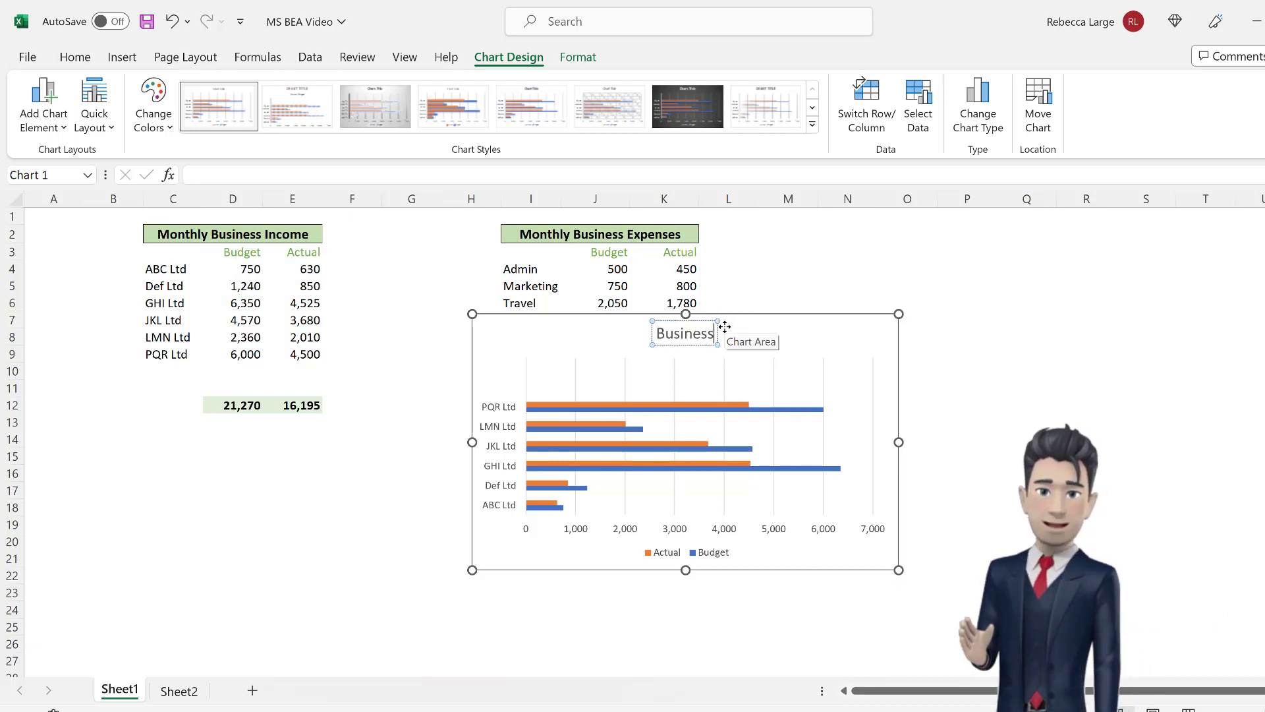
text( Income)
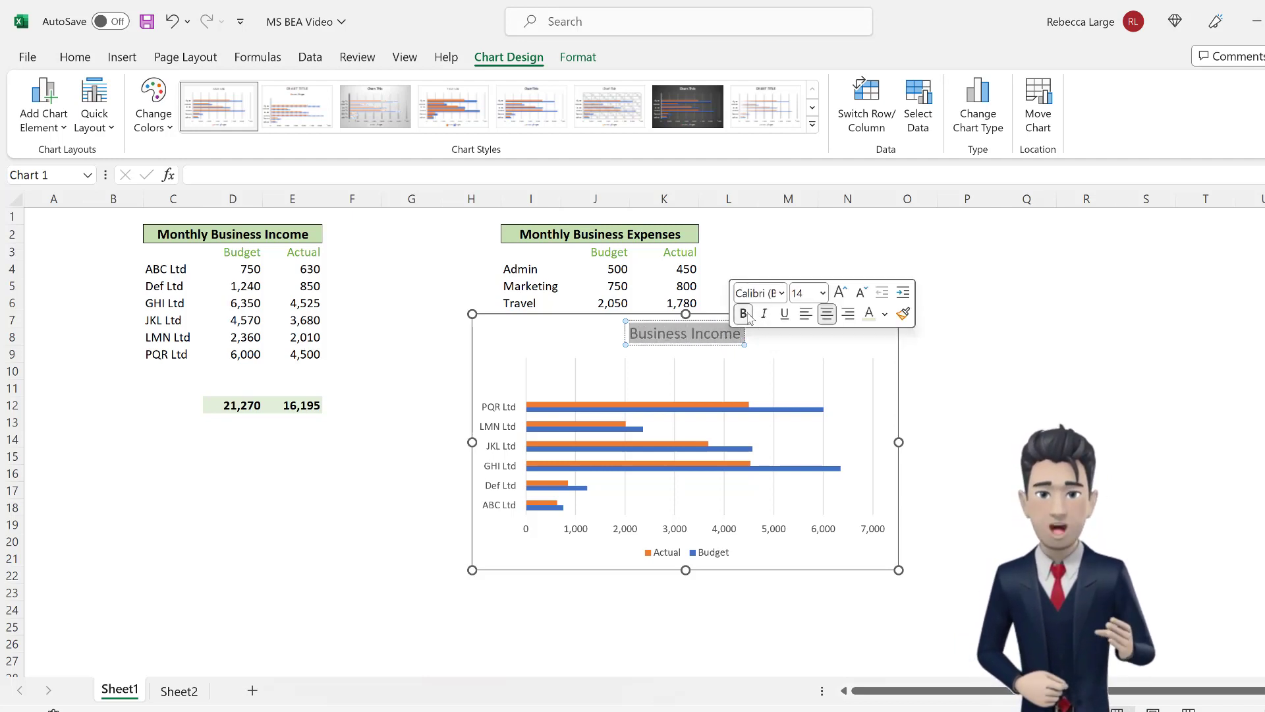
click(885, 313)
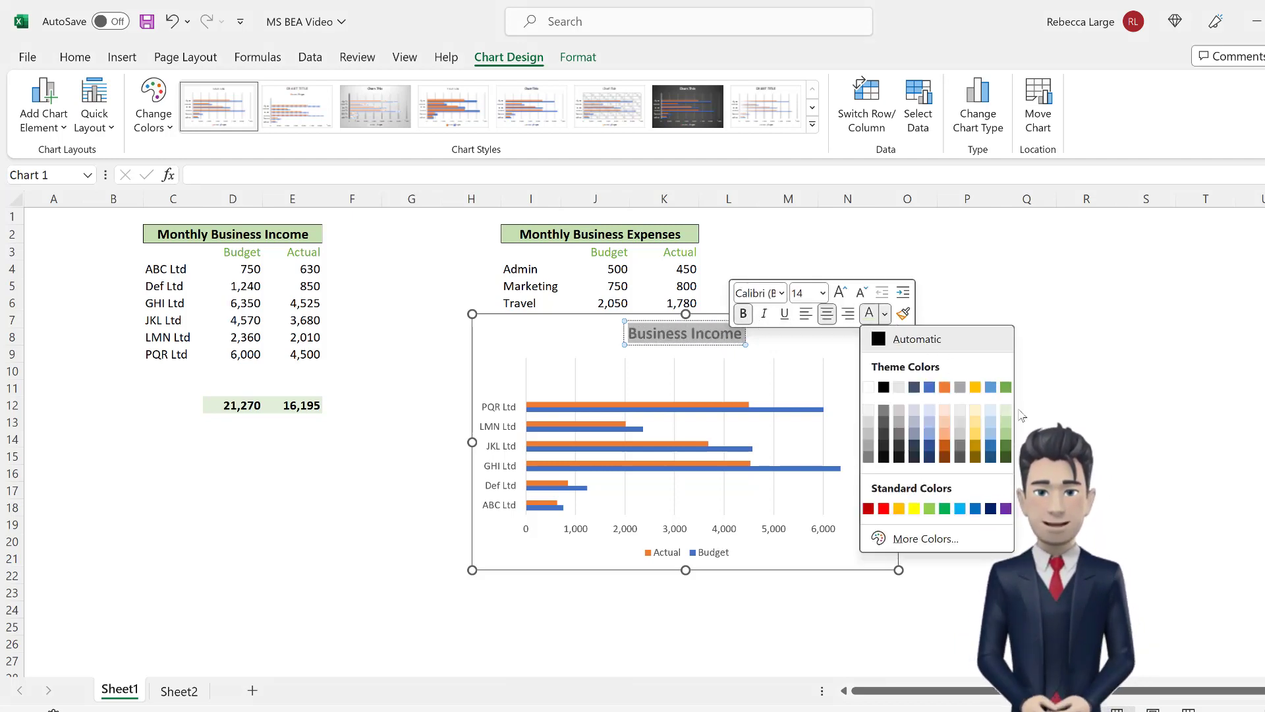
click(1006, 388)
click(971, 456)
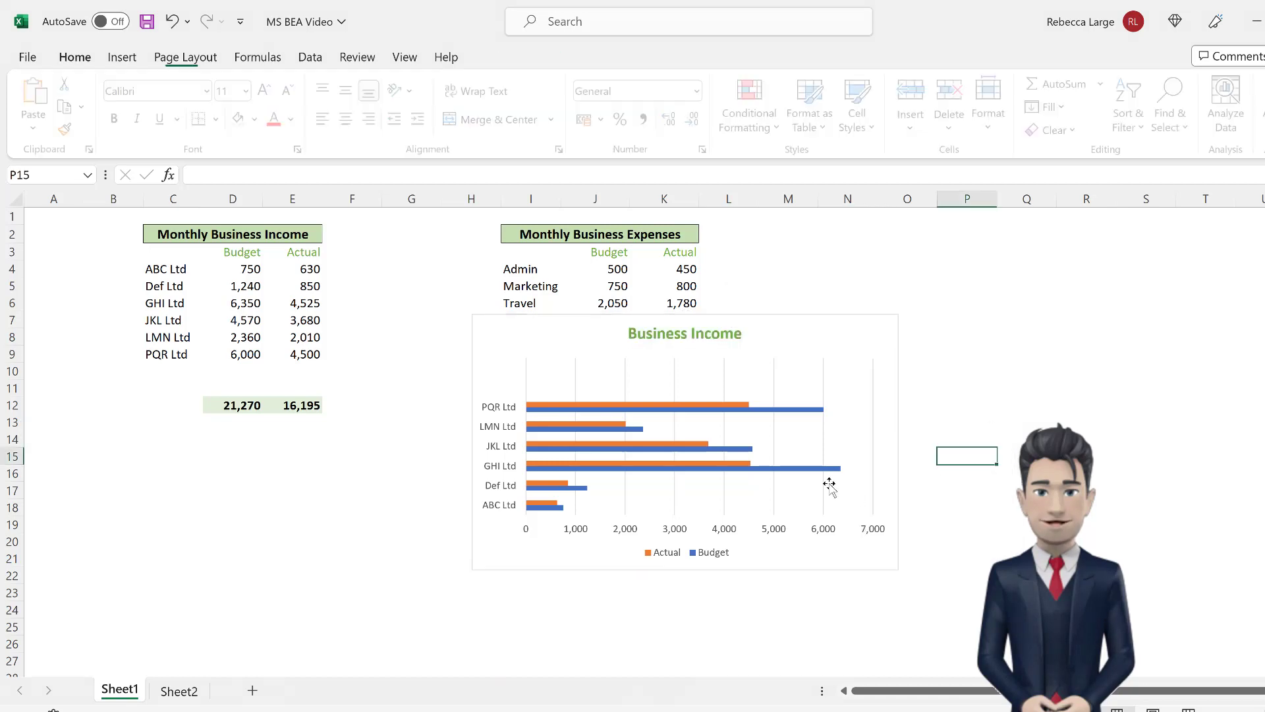
click(735, 405)
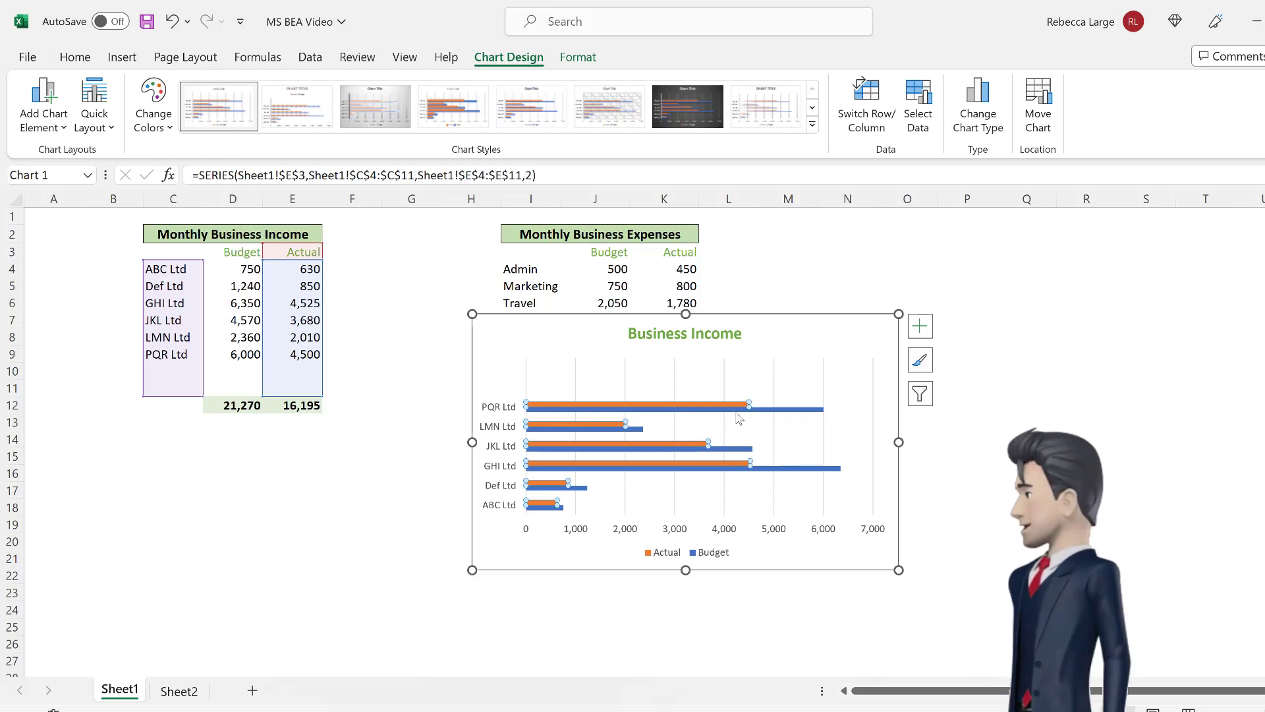
mouse_move(692, 405)
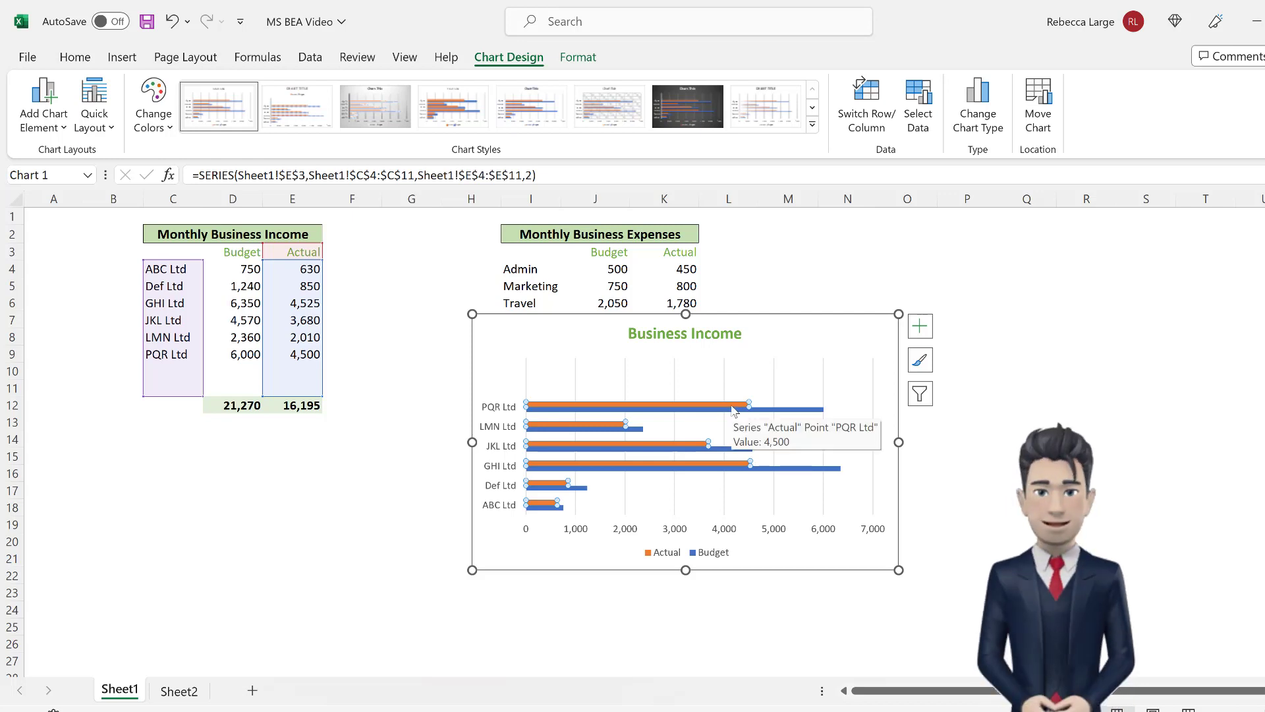
Fill the income chart's Actual series bars light green.
right_click(734, 410)
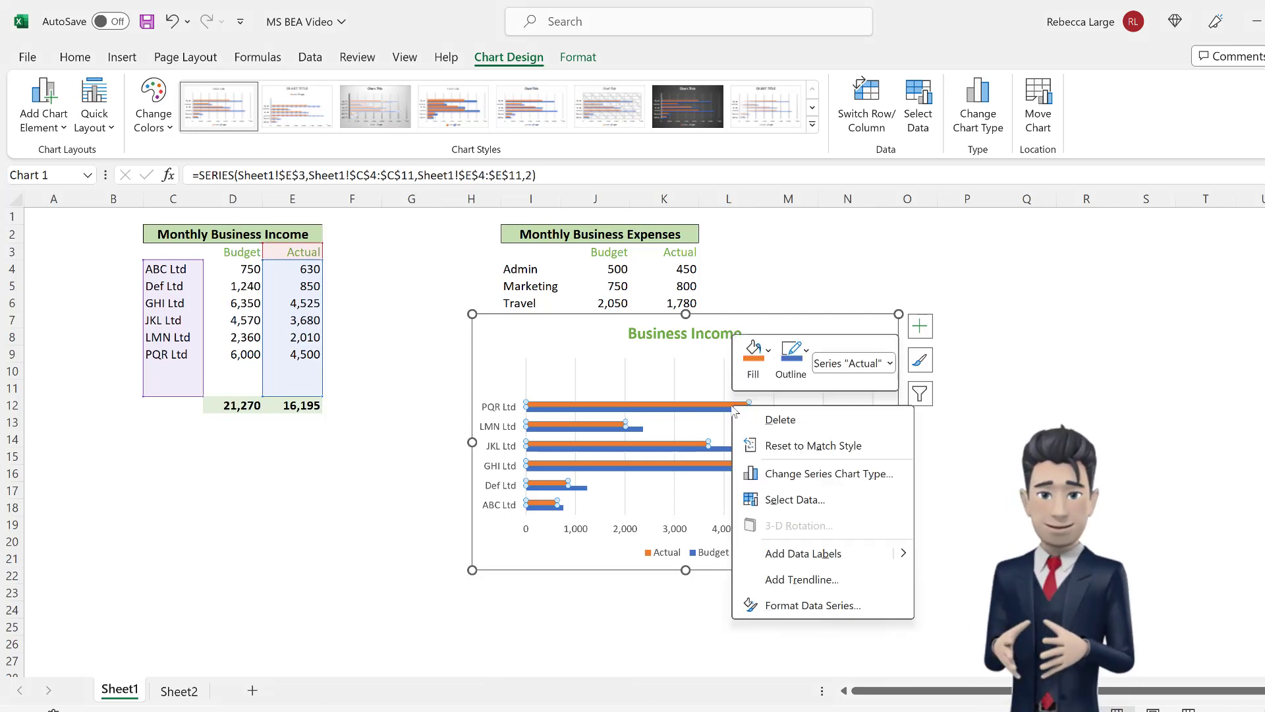
click(756, 370)
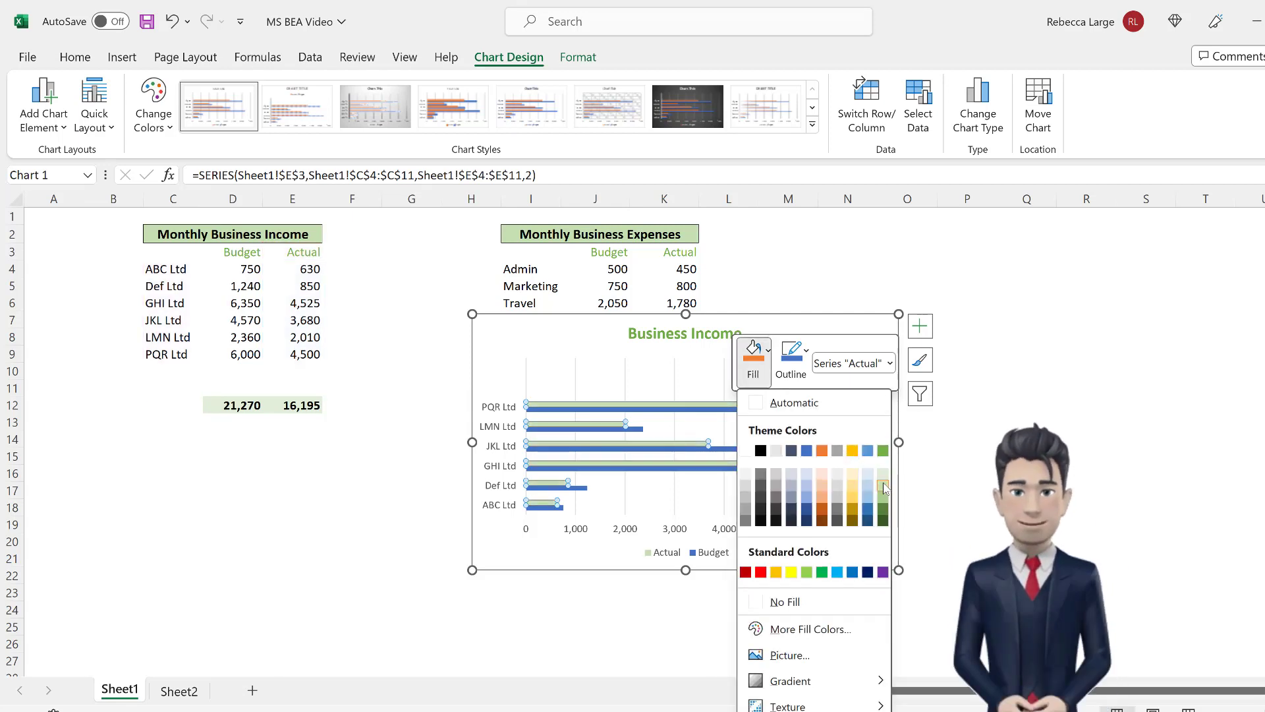
click(884, 488)
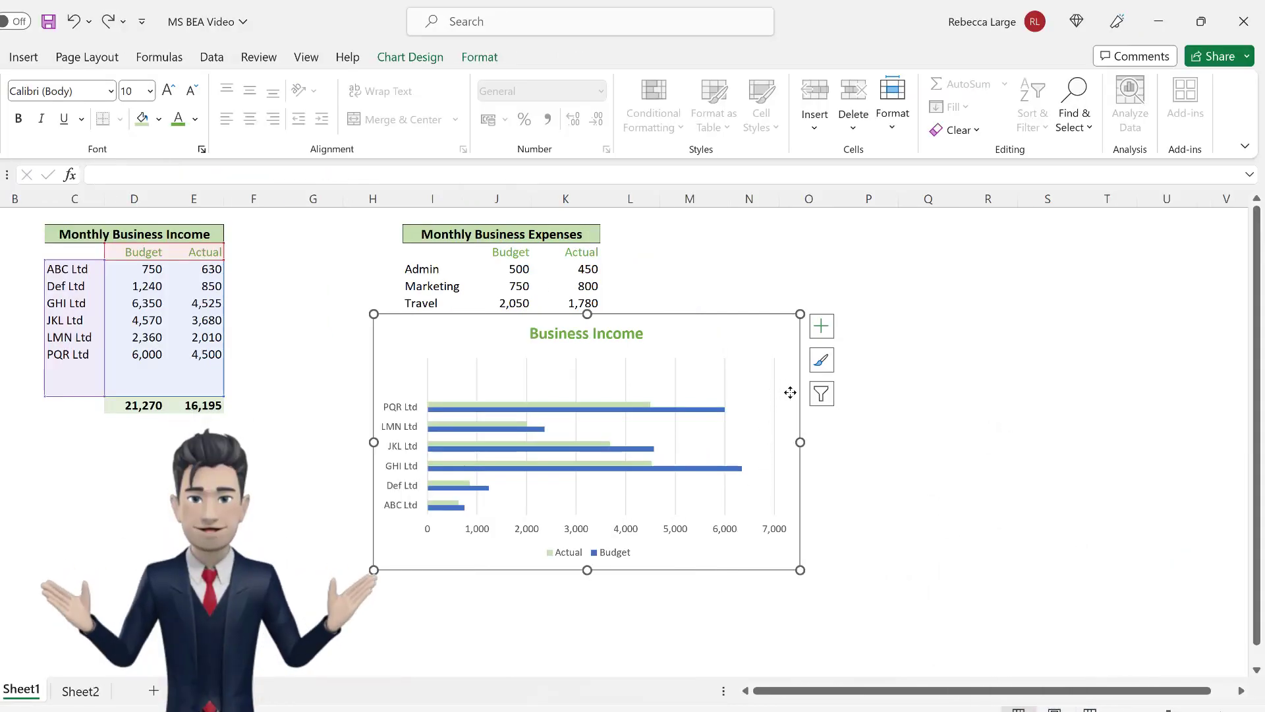
Resize the Business Income chart to 8 cm by 8 cm and move it beneath the income table.
right_click(789, 393)
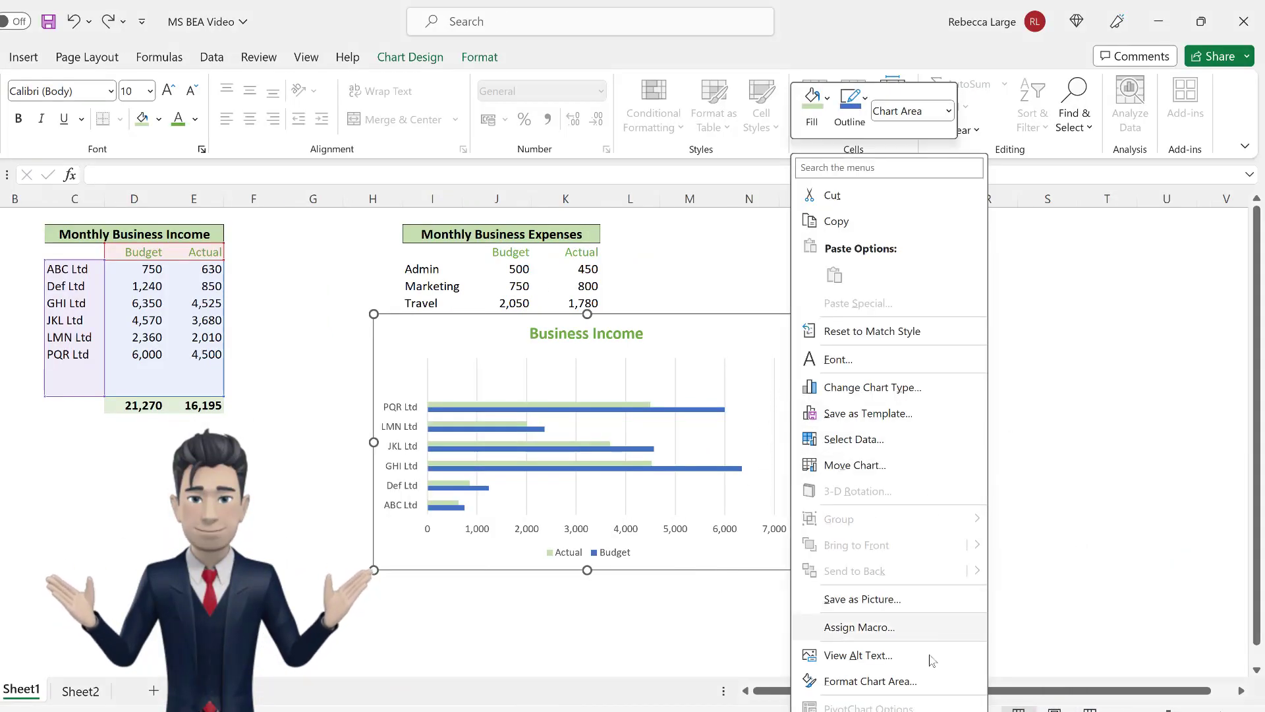
click(876, 681)
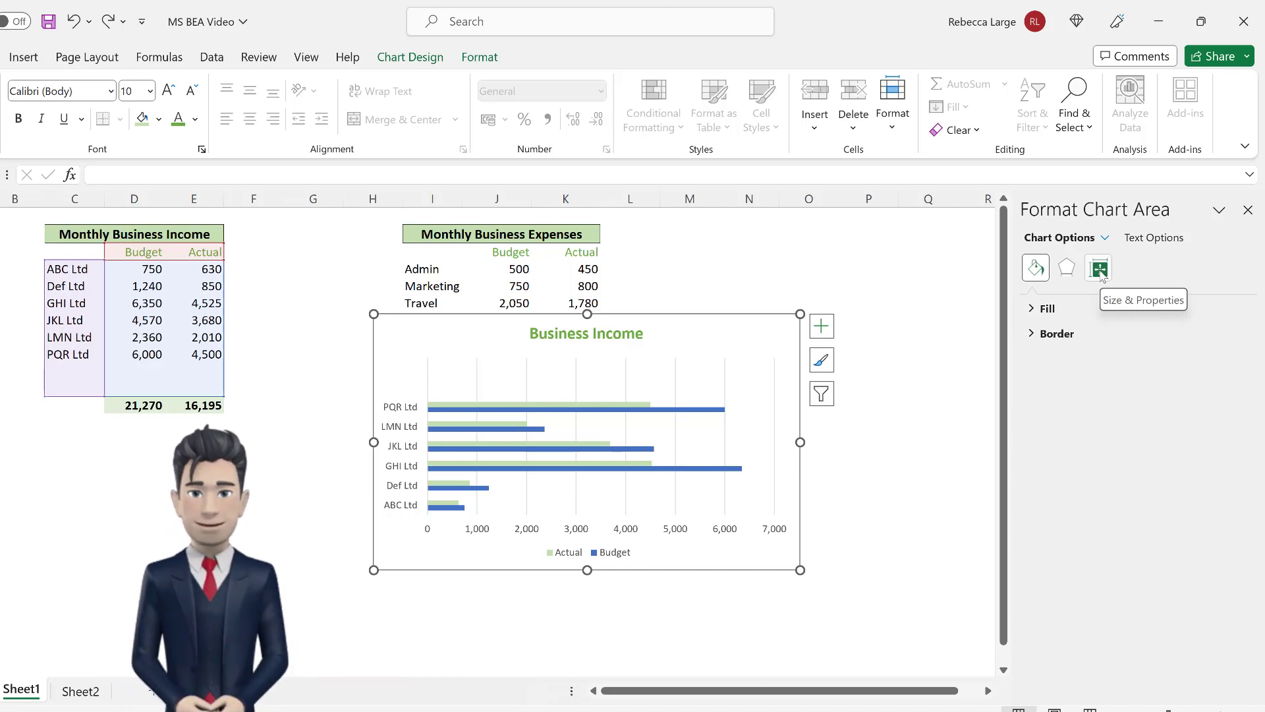
click(1100, 270)
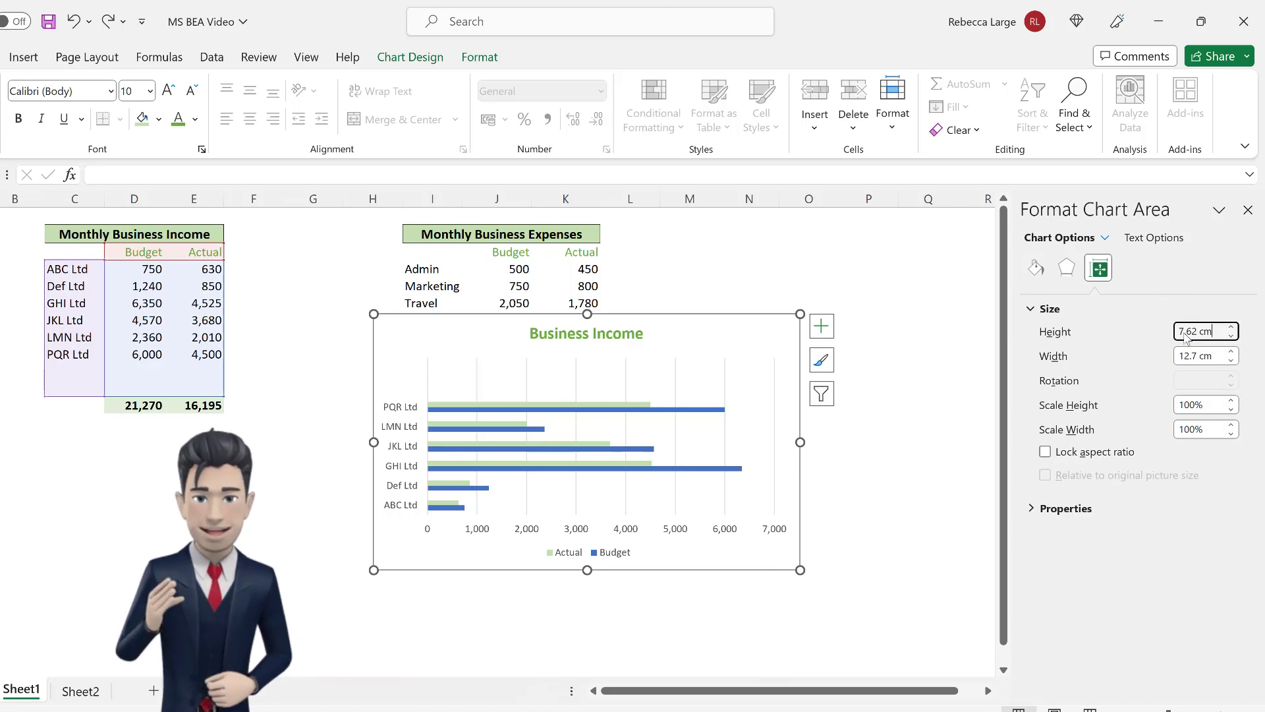
text(8)
drag(1214, 355, 1183, 356)
text(8)
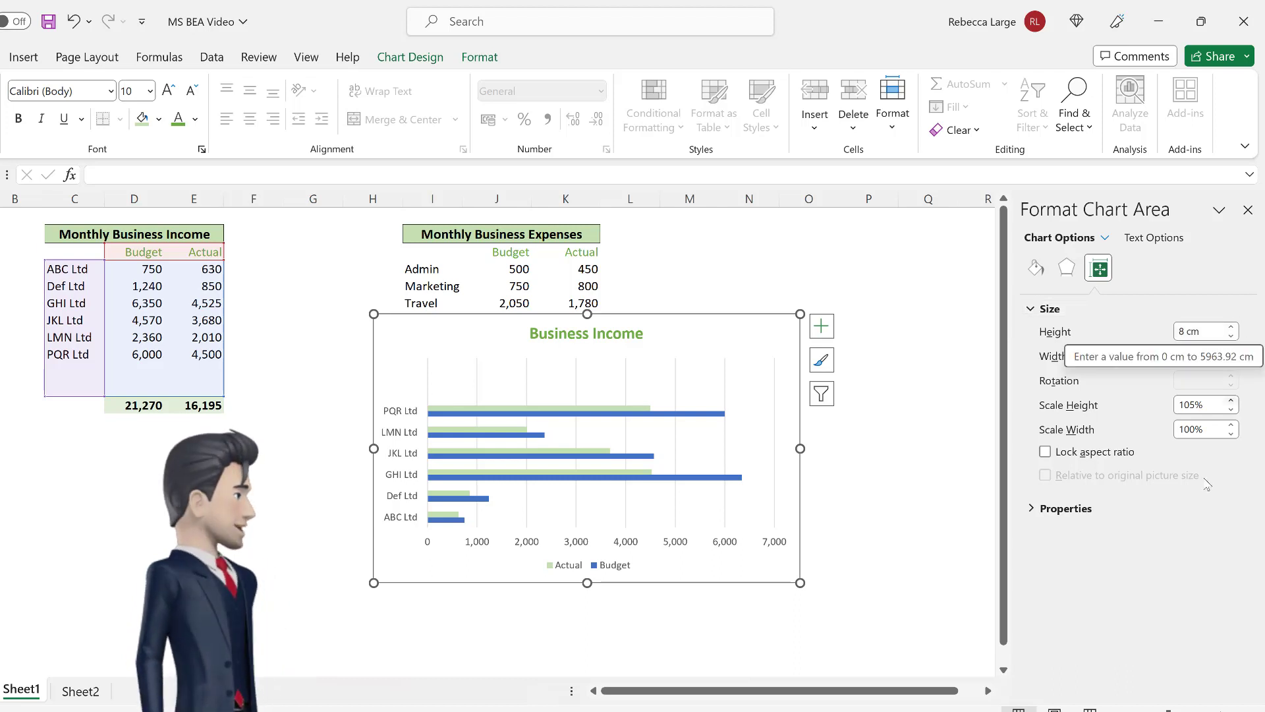
click(1251, 213)
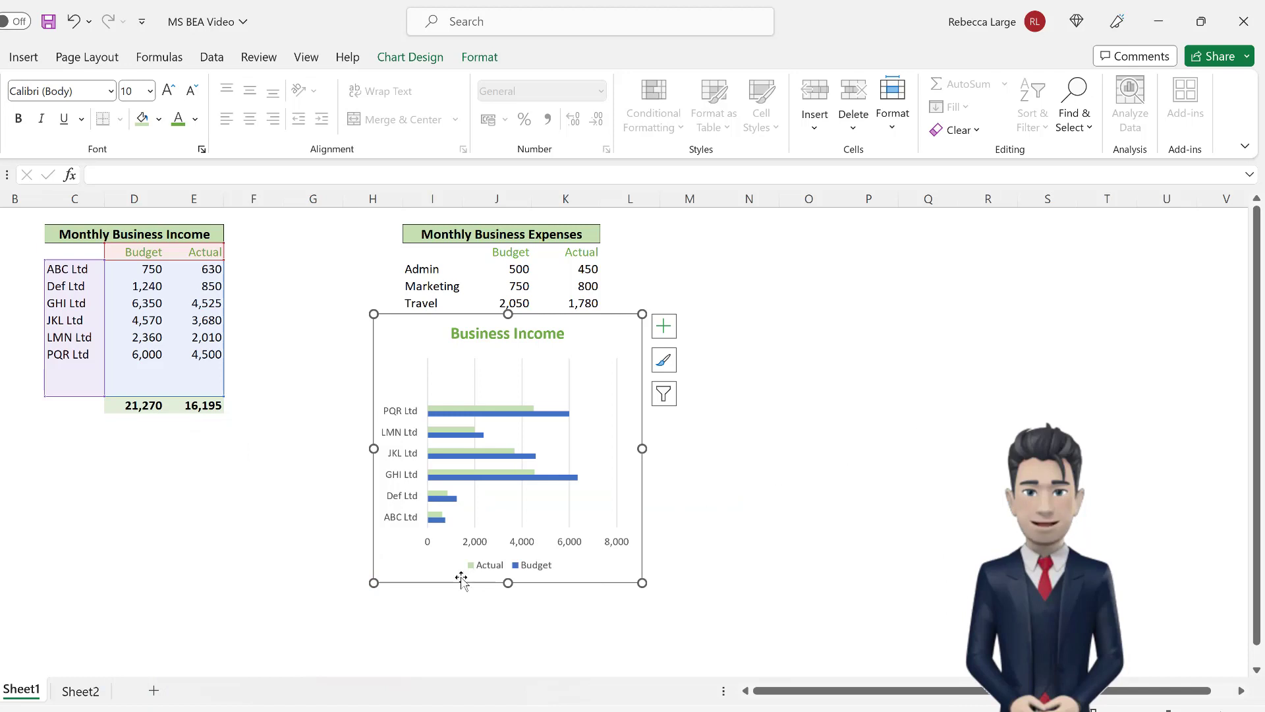
click(410, 590)
drag(400, 567, 14, 656)
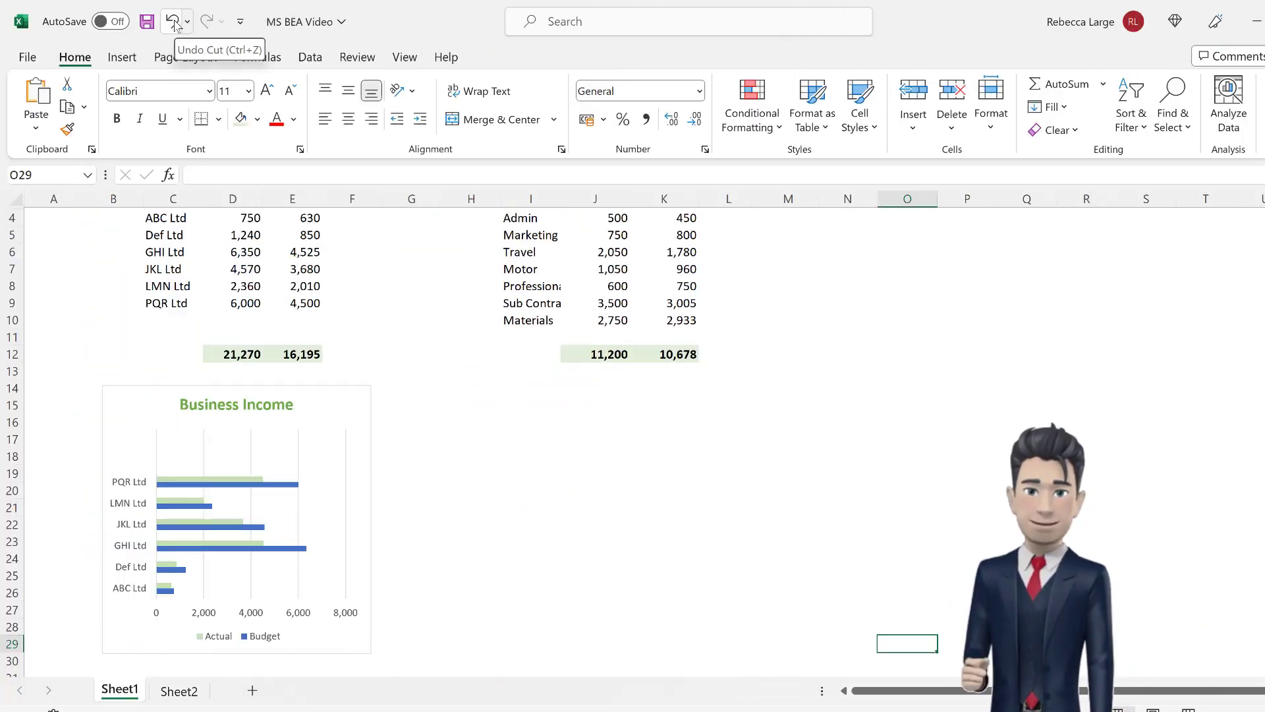
Undo the cut to restore the Business Expenditure chart beneath the expenses table.
click(172, 22)
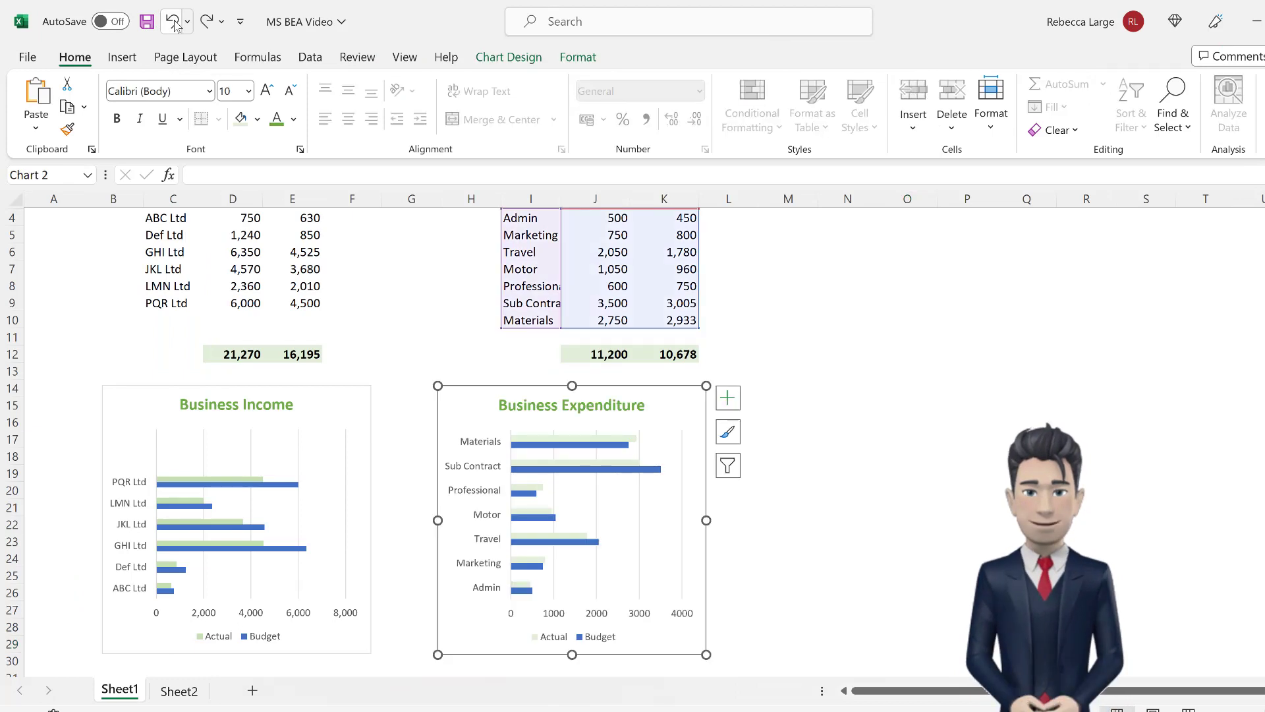
click(763, 530)
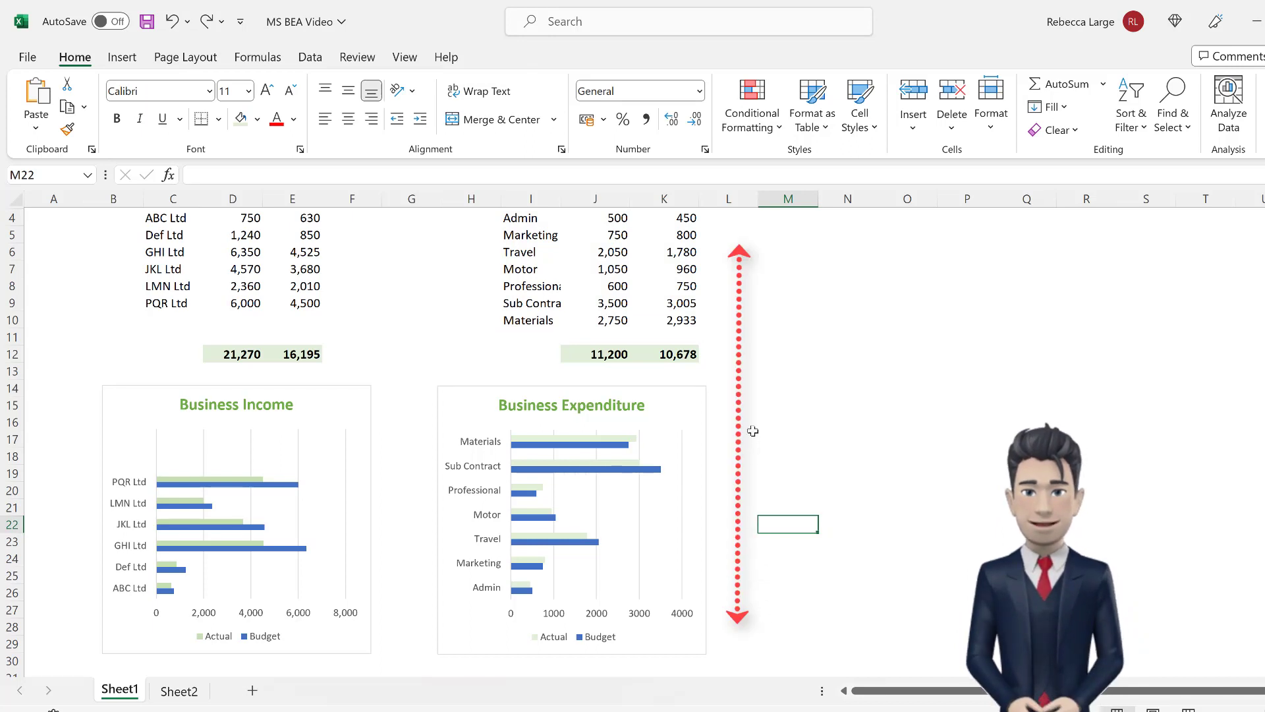
scroll(754, 431, up, 1)
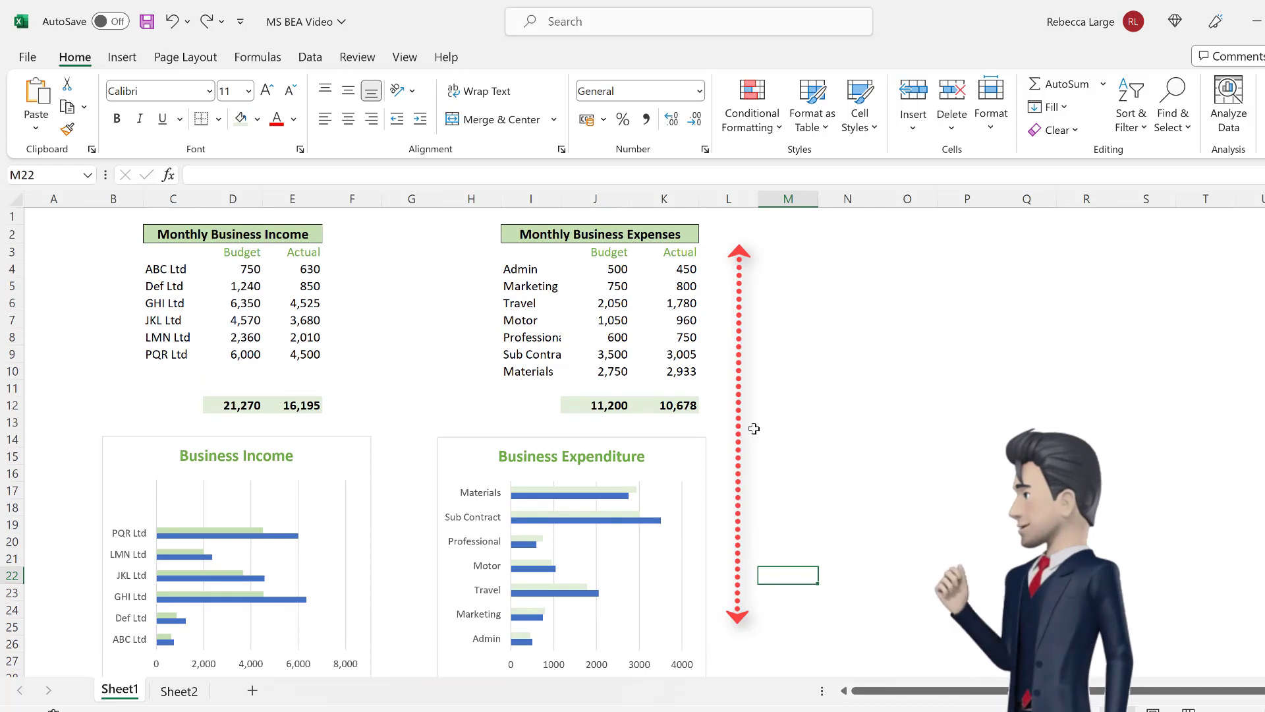
scroll(754, 429, down, 1)
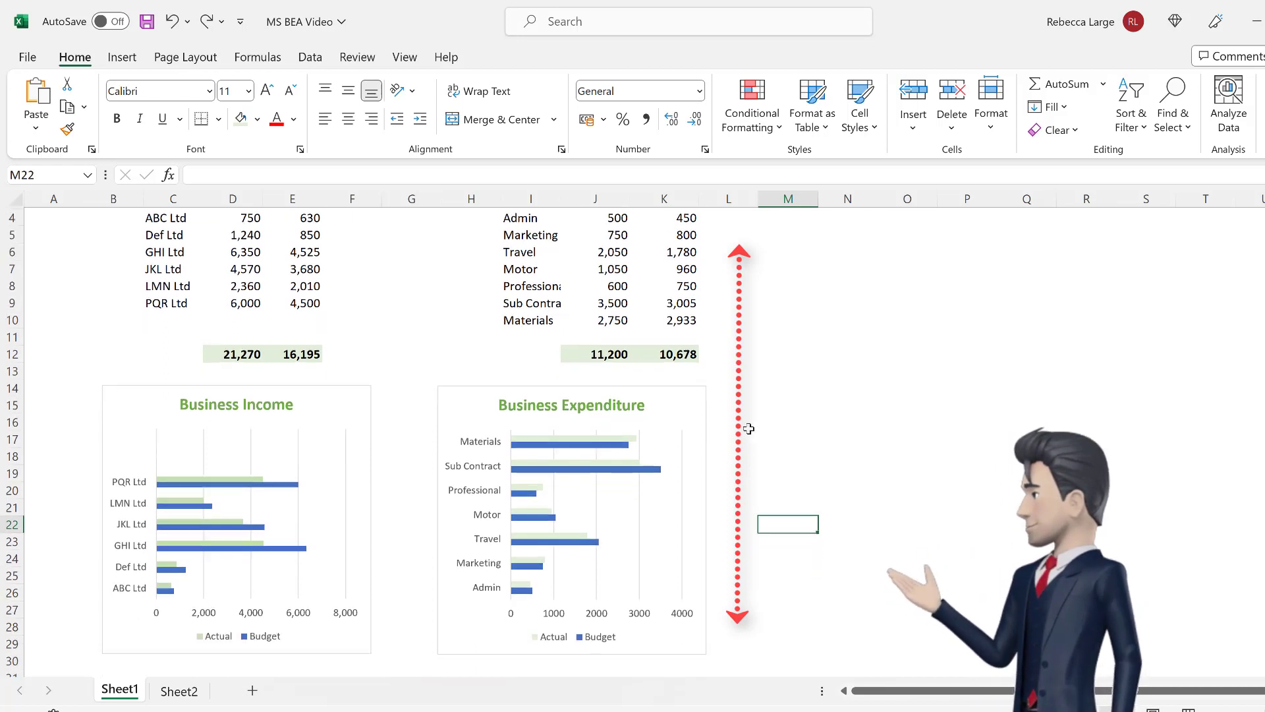